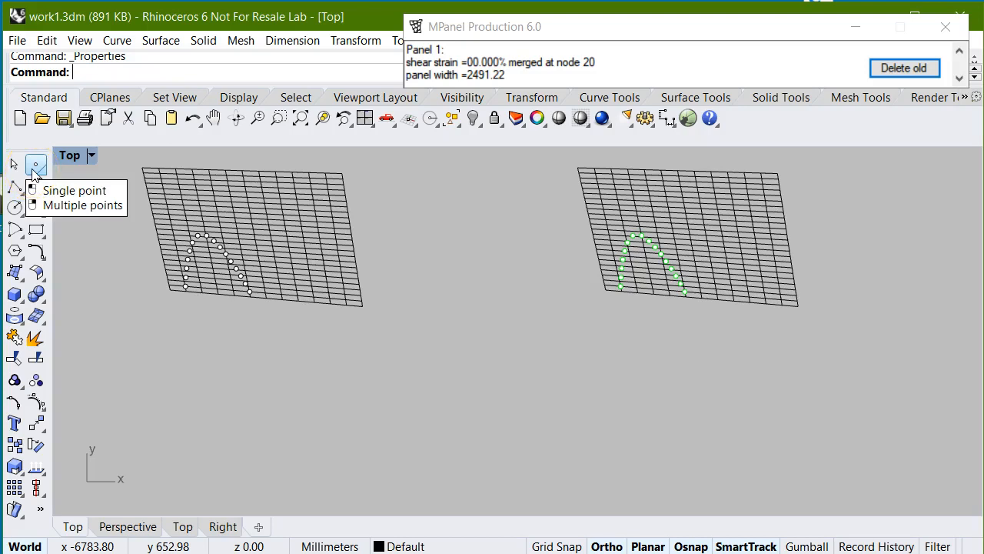
- Convert the first lower mesh and its white points into one panel, using points as panel detail, and delete the old mesh
scroll(144, 258, "up", 5)
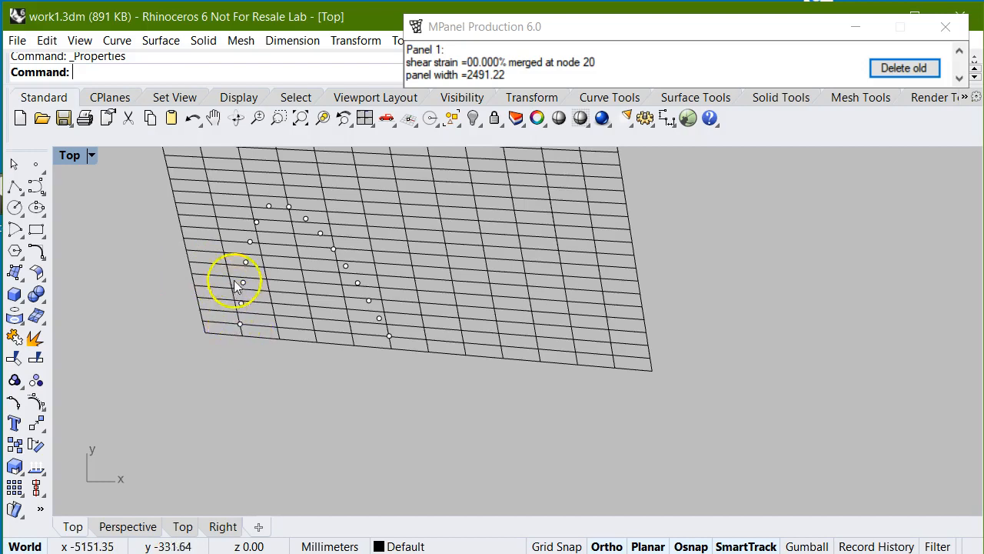
scroll(144, 351, "down", 5)
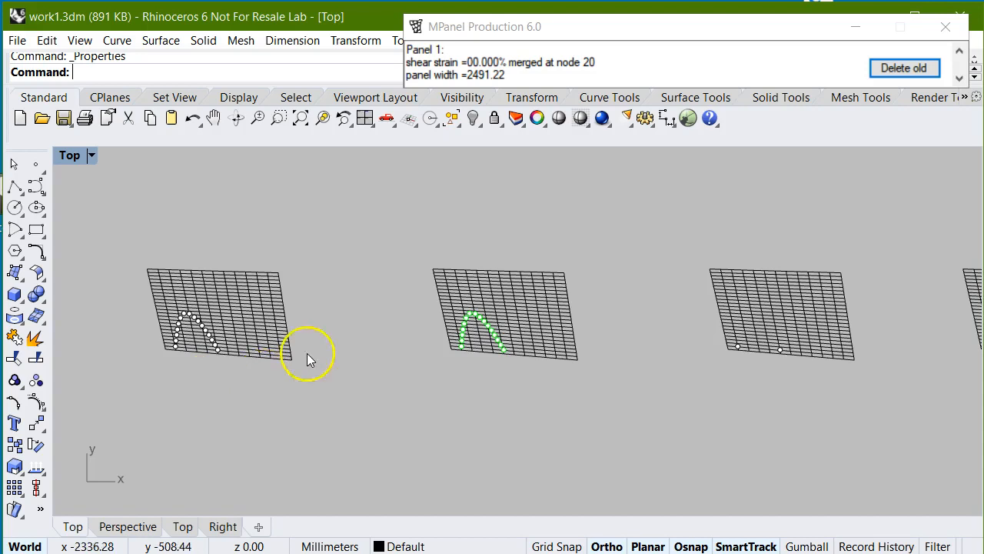
mouse_move(674, 33)
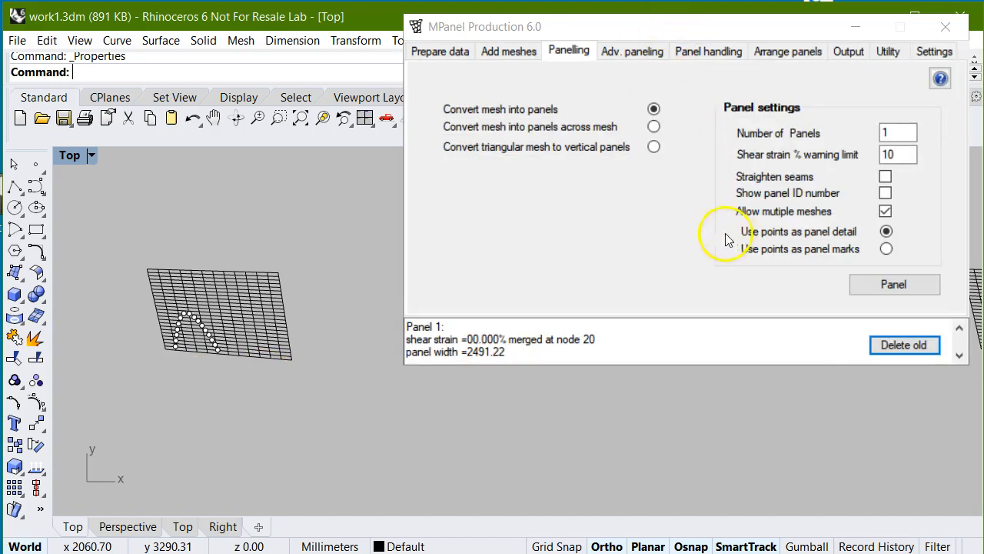
left_click(887, 235)
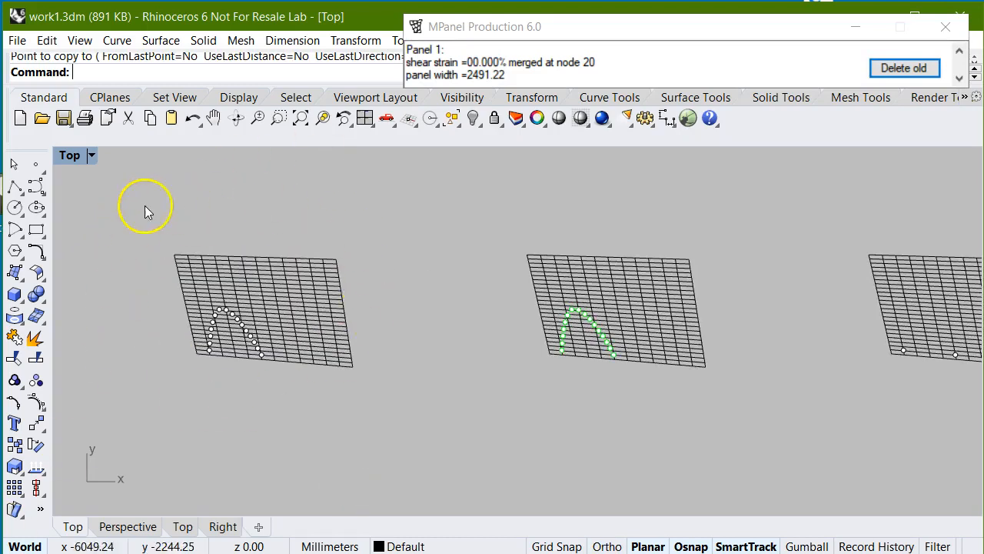
left_click_drag(132, 200, 433, 464)
mouse_move(805, 52)
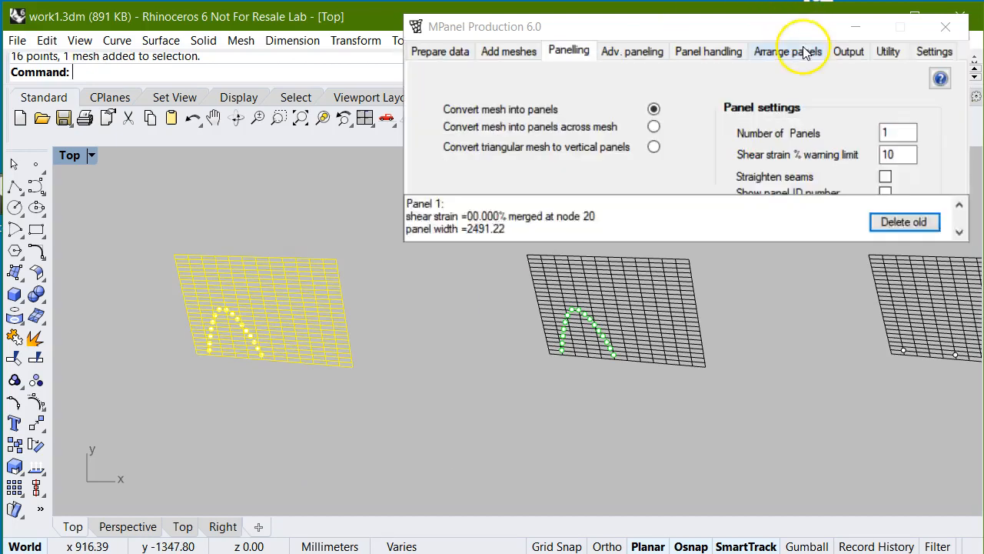
left_click(905, 286)
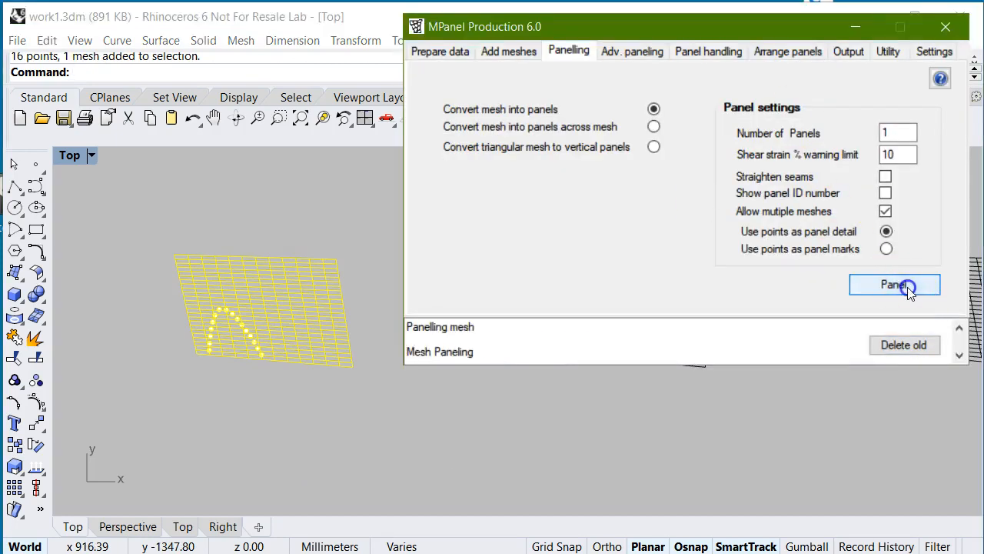
left_click(909, 350)
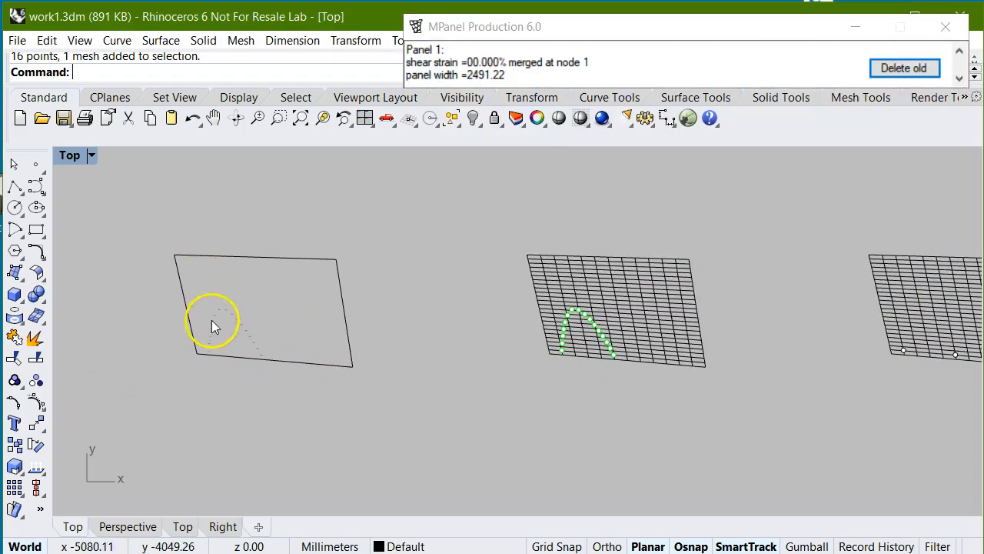
- Examine the detail marks made from the white points on the first panel
scroll(214, 321, "up", 6)
scroll(204, 392, "up", 3)
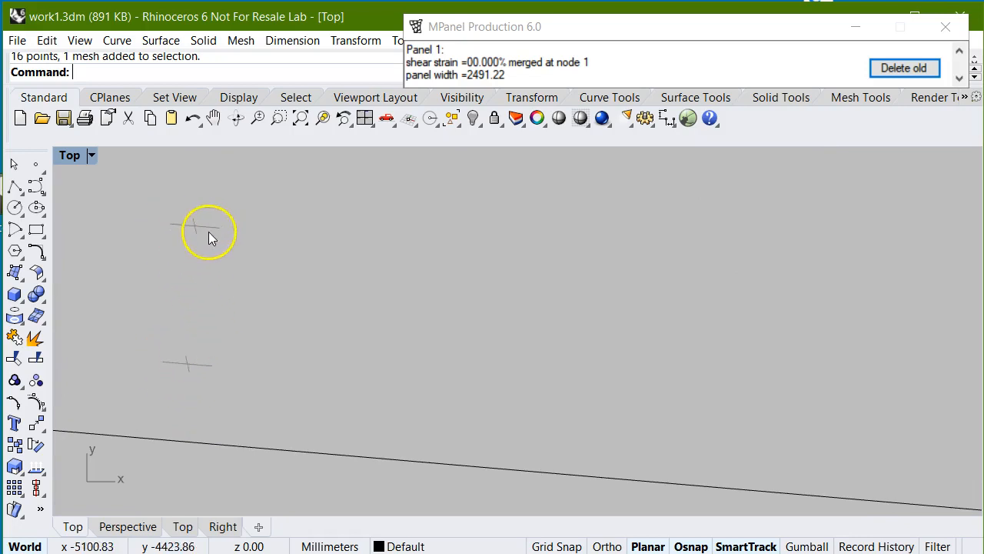
scroll(193, 365, "down", 4)
scroll(200, 390, "down", 3)
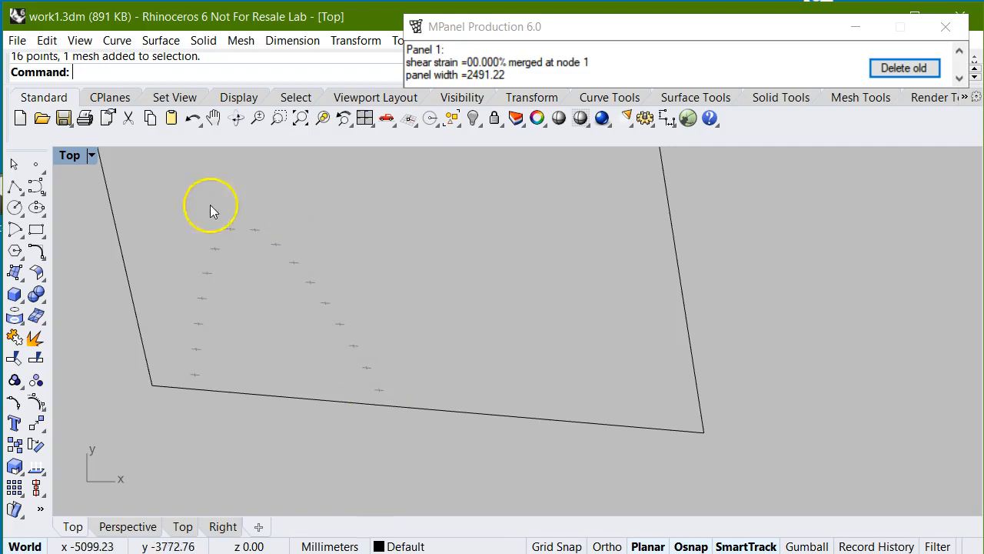
scroll(173, 427, "down", 3)
scroll(150, 358, "down", 3)
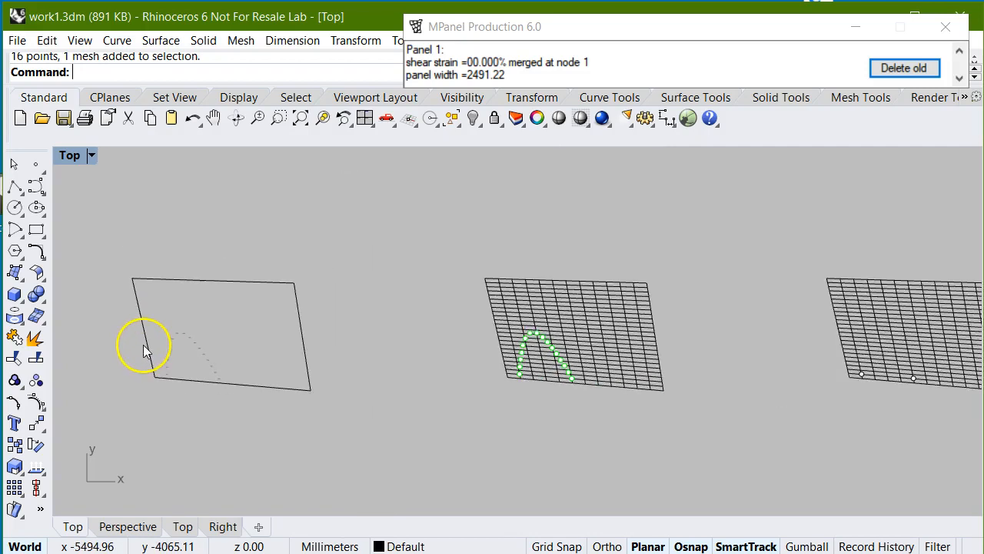
scroll(323, 369, "down", 2)
- Convert the second lower mesh with its green points into one panel, using points as panel detail, and delete the old mesh
scroll(499, 381, "up", 2)
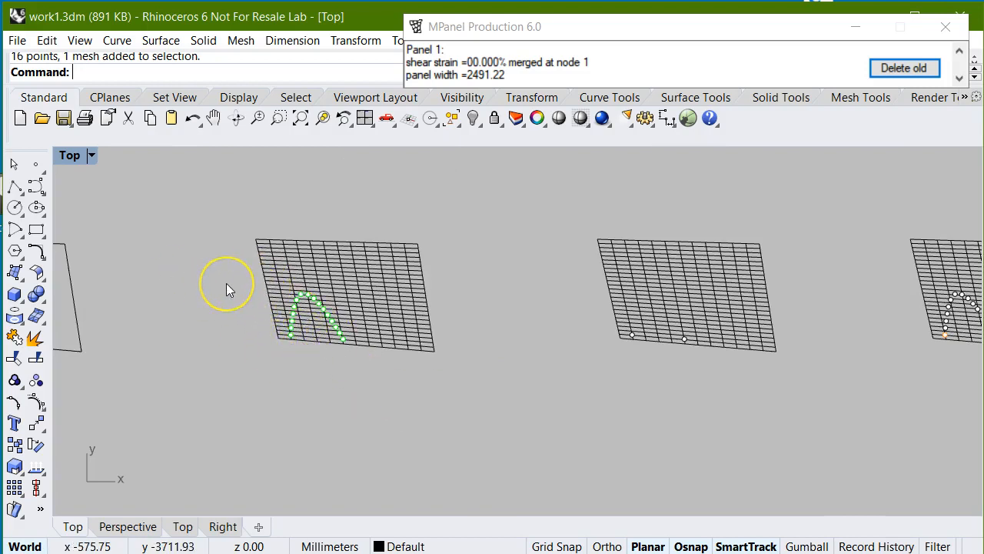
scroll(227, 289, "up", 3)
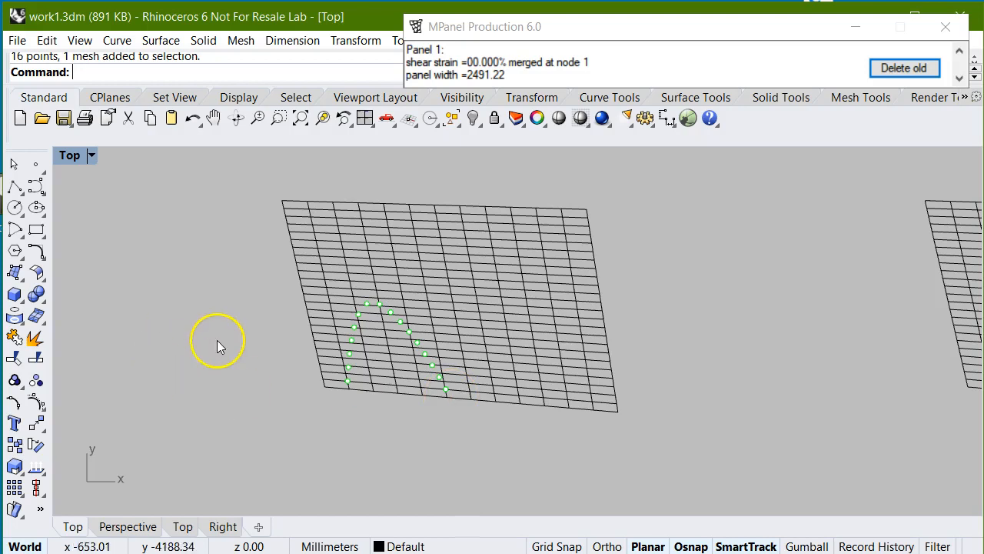
scroll(217, 340, "down", 2)
left_click_drag(226, 210, 531, 423)
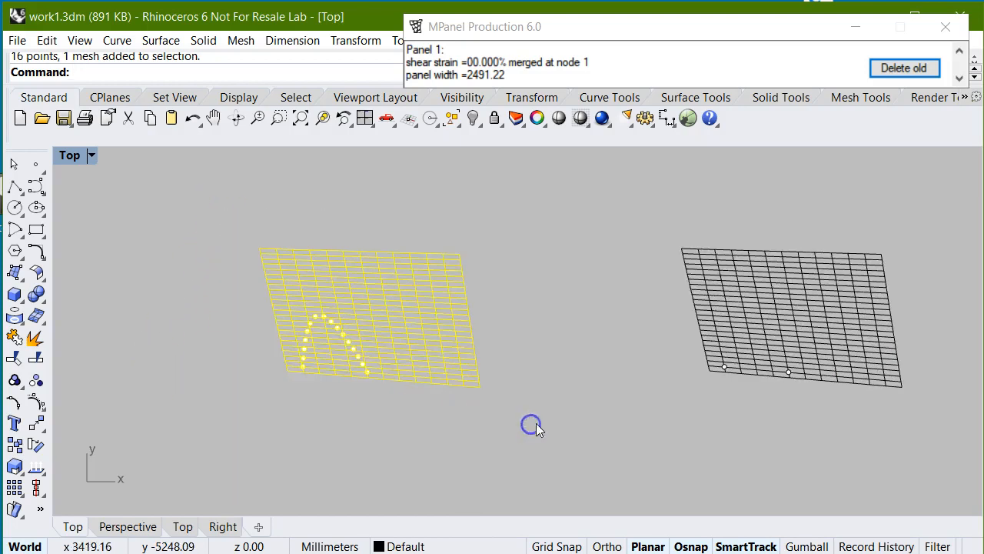
mouse_move(830, 36)
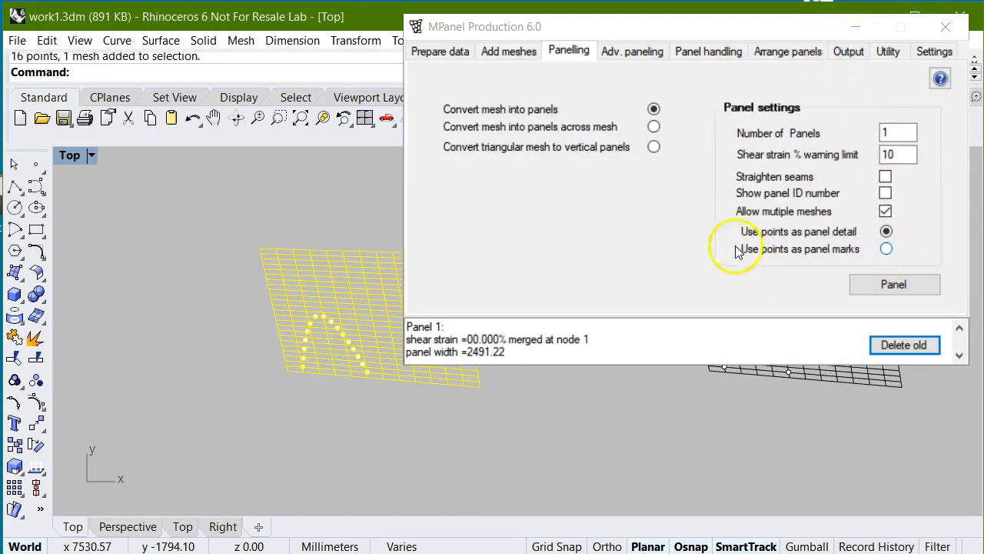
left_click(904, 282)
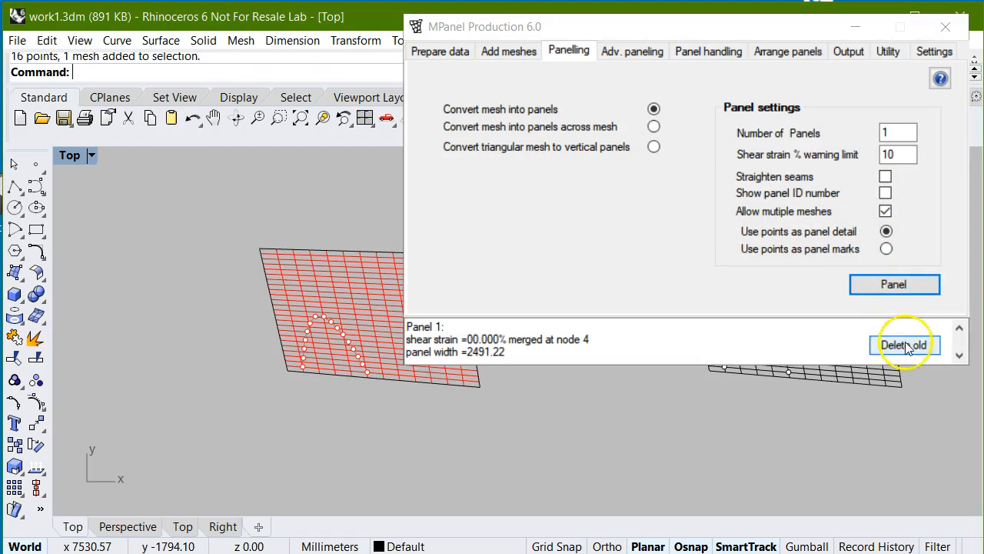
left_click(903, 346)
- Examine the arch-shaped detail line made from the green points on the second panel
scroll(322, 327, "up", 5)
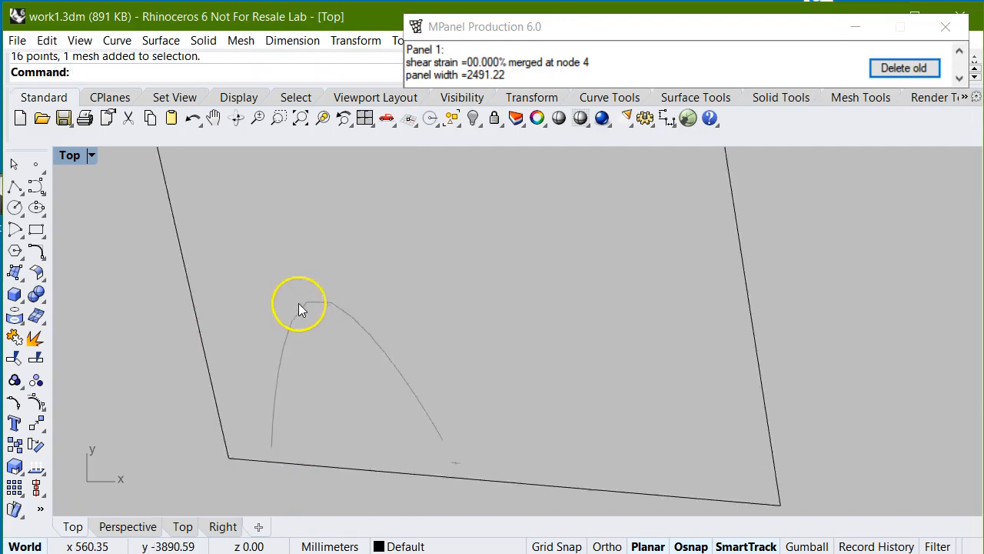
scroll(261, 296, "down", 3)
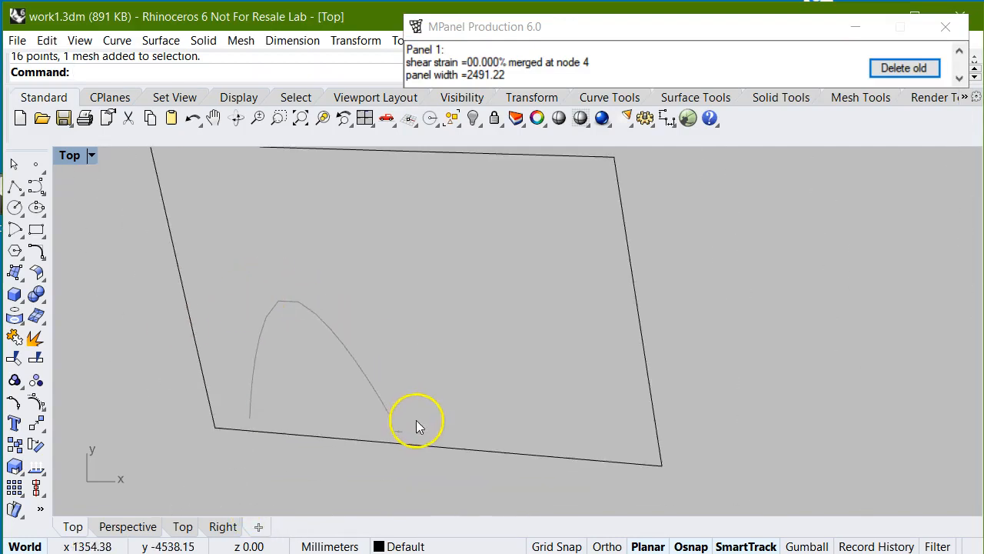
scroll(334, 367, "down", 5)
scroll(293, 415, "down", 5)
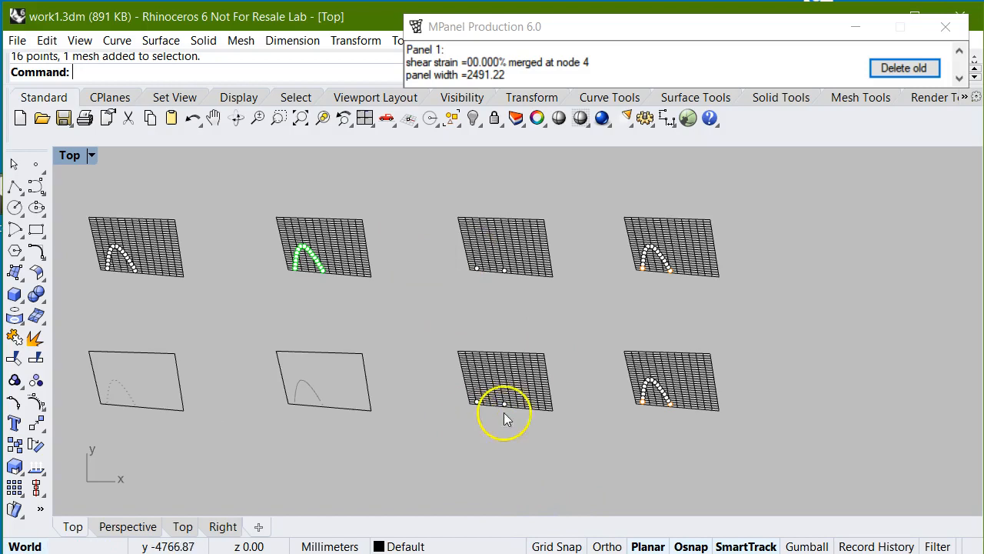
scroll(508, 408, "up", 4)
scroll(410, 278, "down", 2)
scroll(409, 277, "down", 1)
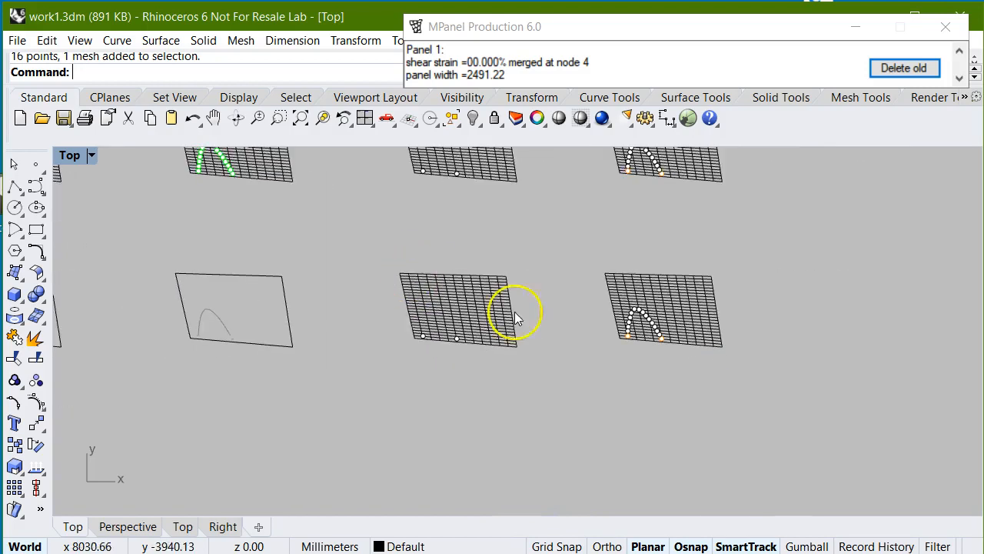
- Convert the third lower mesh with its two points into one panel, using points as panel marks, and delete the old mesh
mouse_move(781, 40)
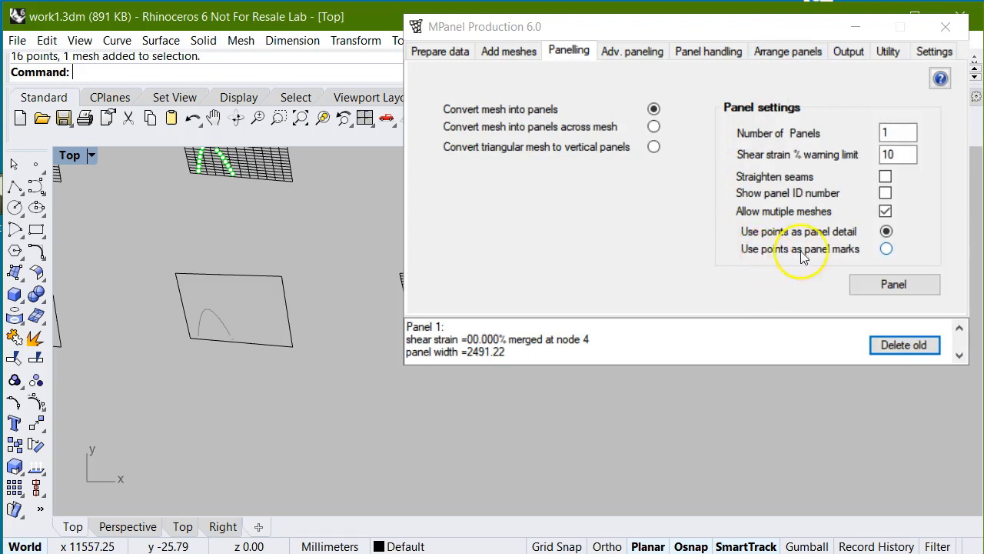
left_click(886, 249)
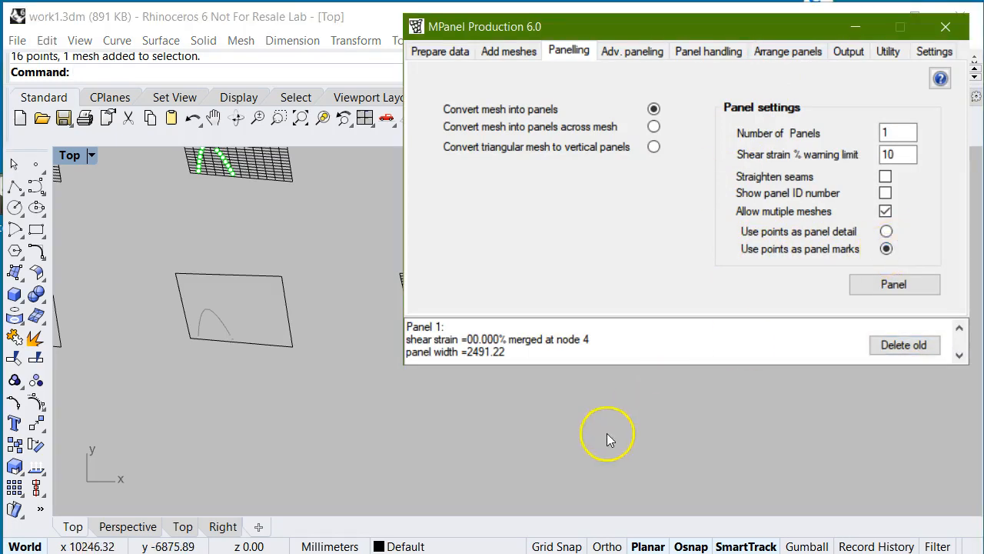
left_click_drag(367, 235, 551, 384)
mouse_move(703, 67)
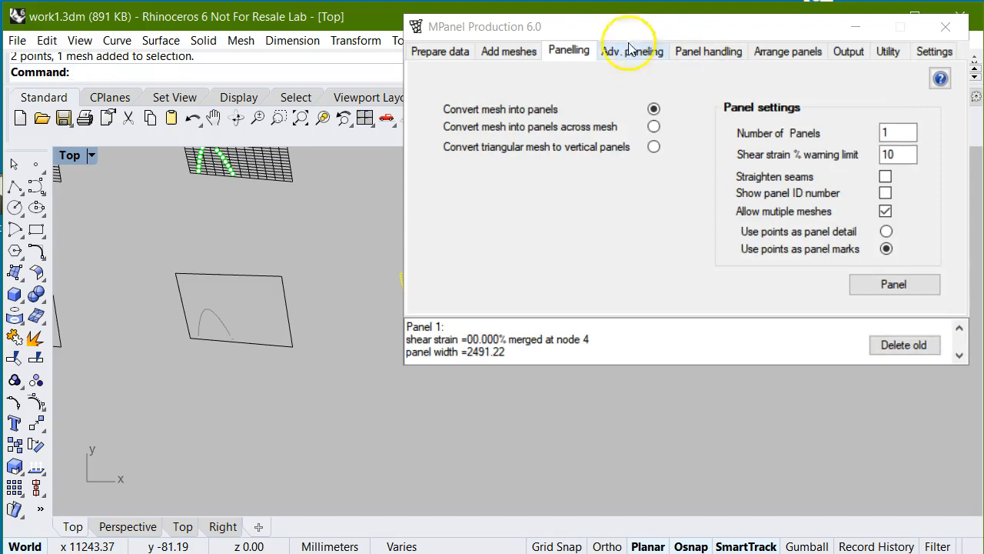
scroll(453, 389, "up", 5)
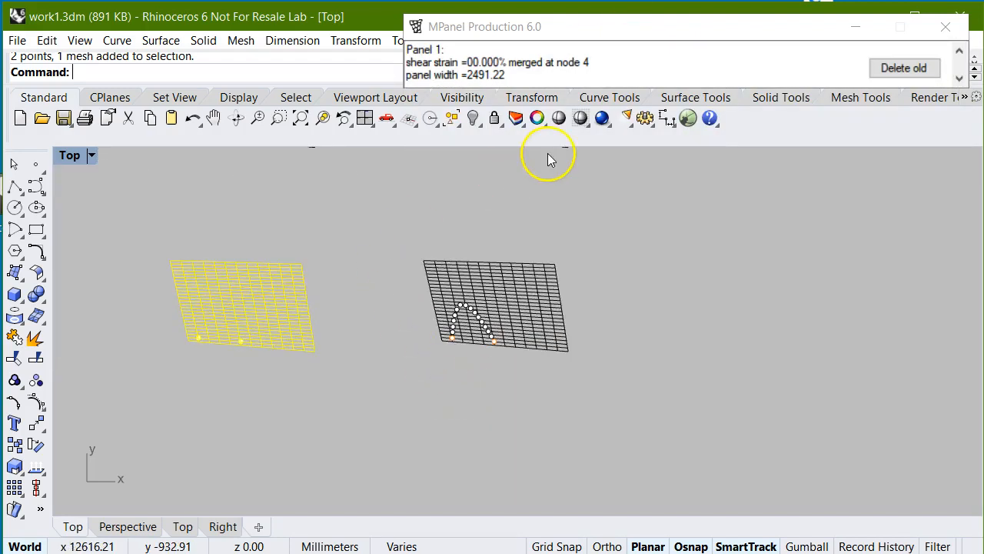
mouse_move(680, 52)
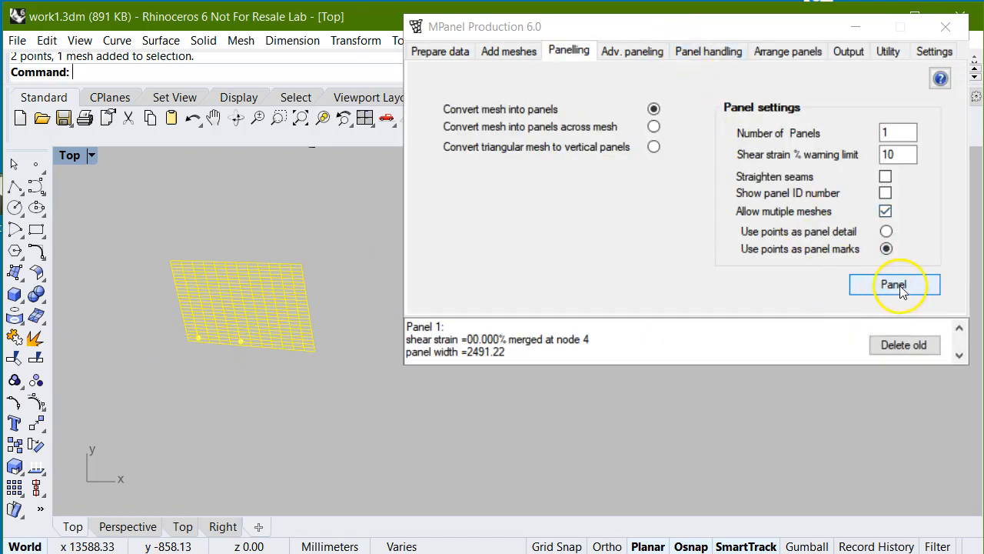
left_click(902, 286)
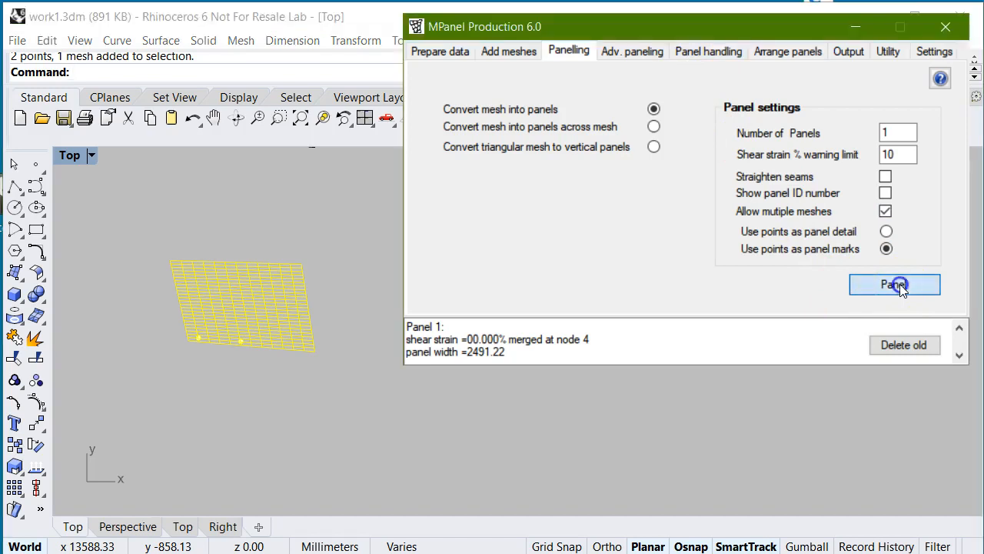
left_click(903, 345)
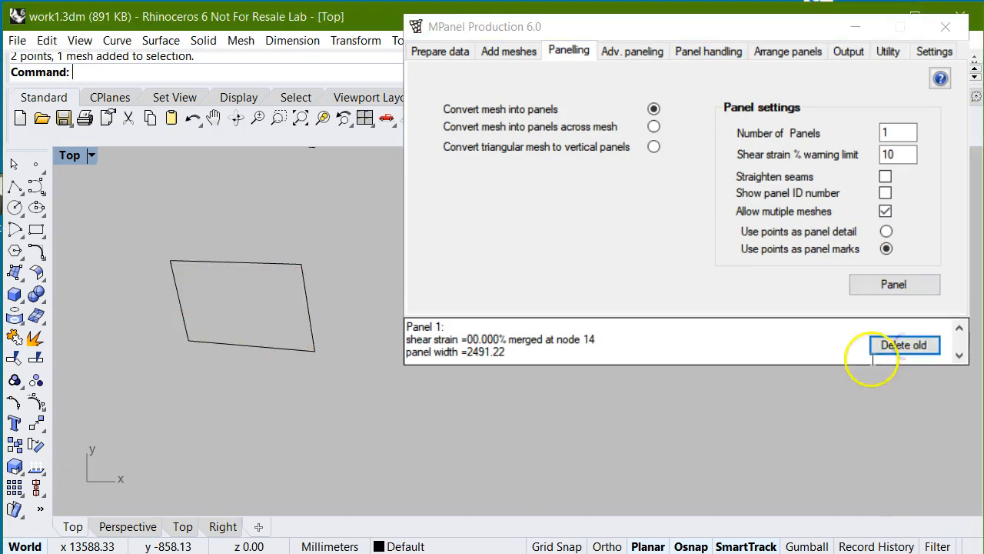
- Copy the third panel with its two marks straight down to the empty area below it
scroll(199, 353, "up", 5)
scroll(198, 352, "up", 8)
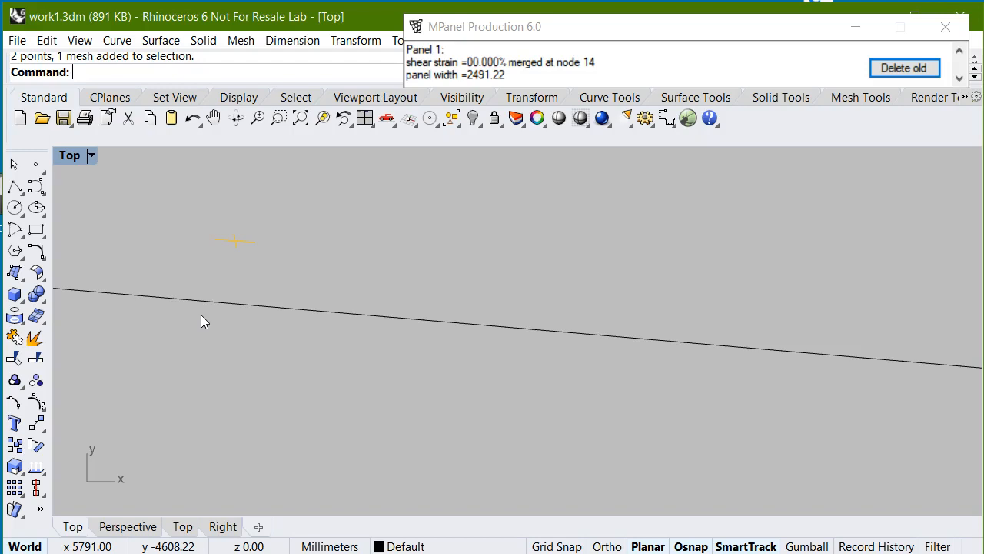
scroll(231, 246, "down", 8)
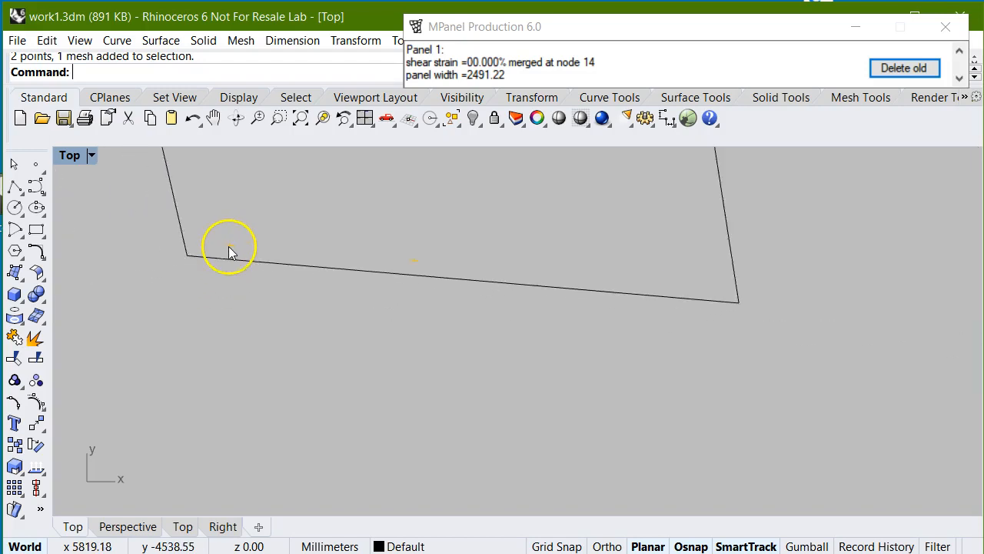
scroll(538, 352, "down", 3)
scroll(528, 339, "down", 3)
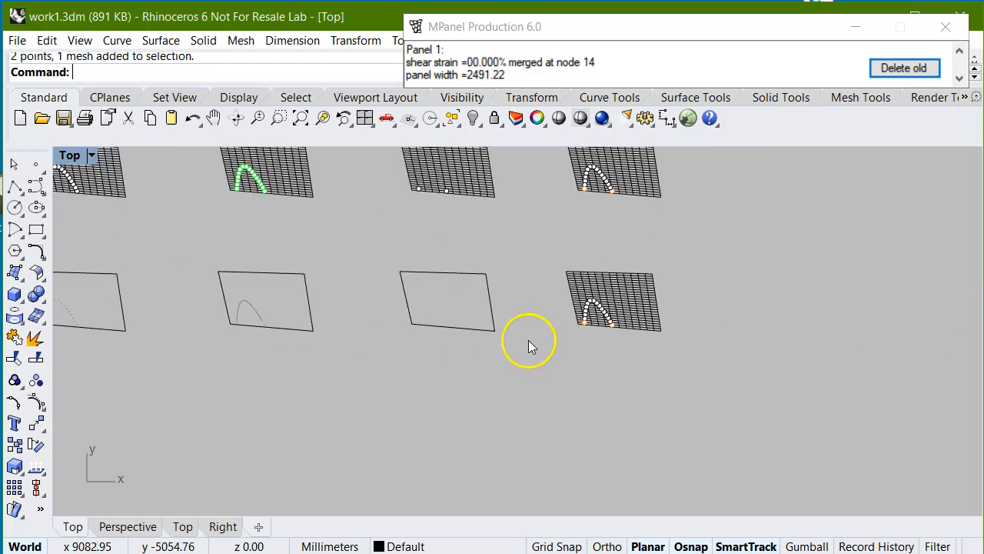
left_click_drag(376, 252, 526, 370)
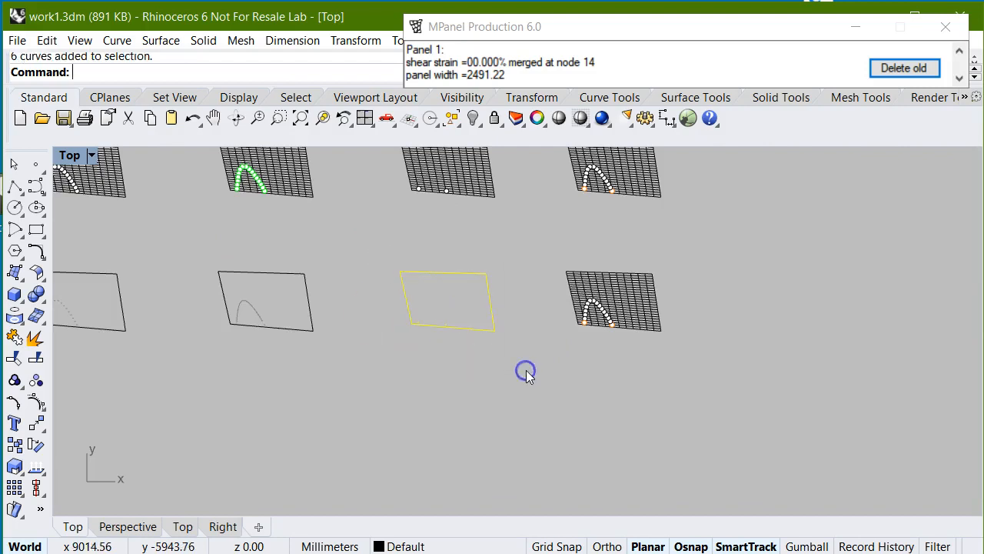
left_click(347, 40)
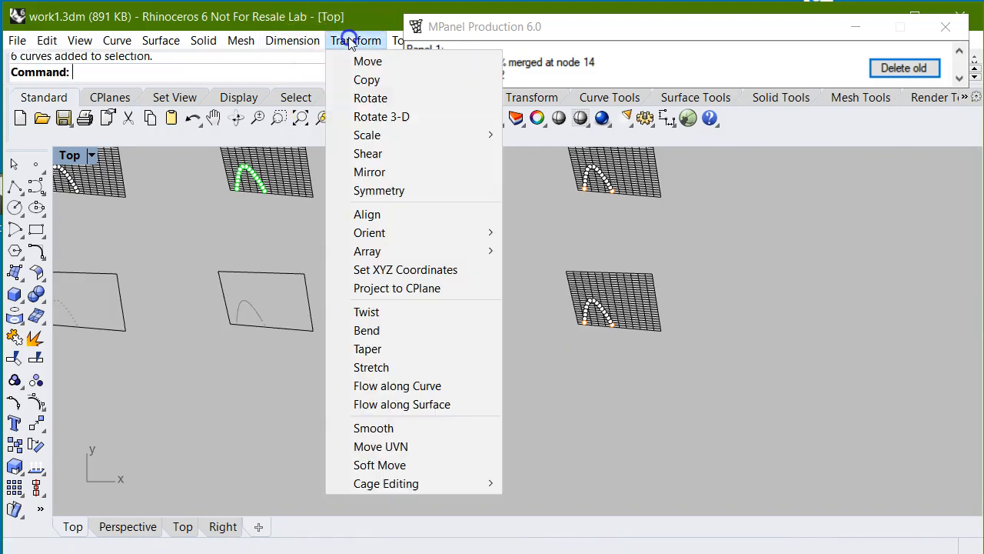
left_click(363, 82)
left_click(381, 264)
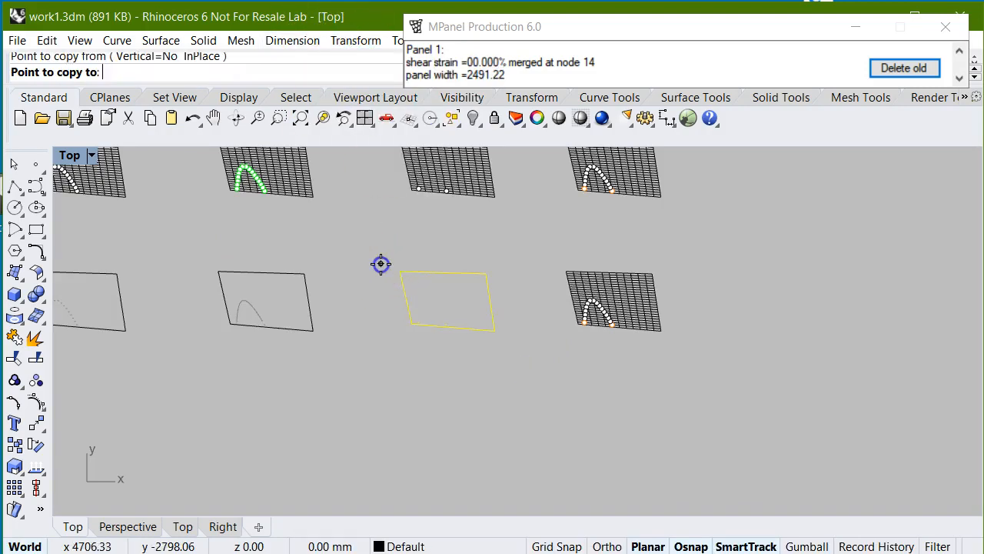
left_click(381, 406)
key("Return")
- Undo the seam allowance drawn on the copied panel
scroll(367, 384, "down", 1)
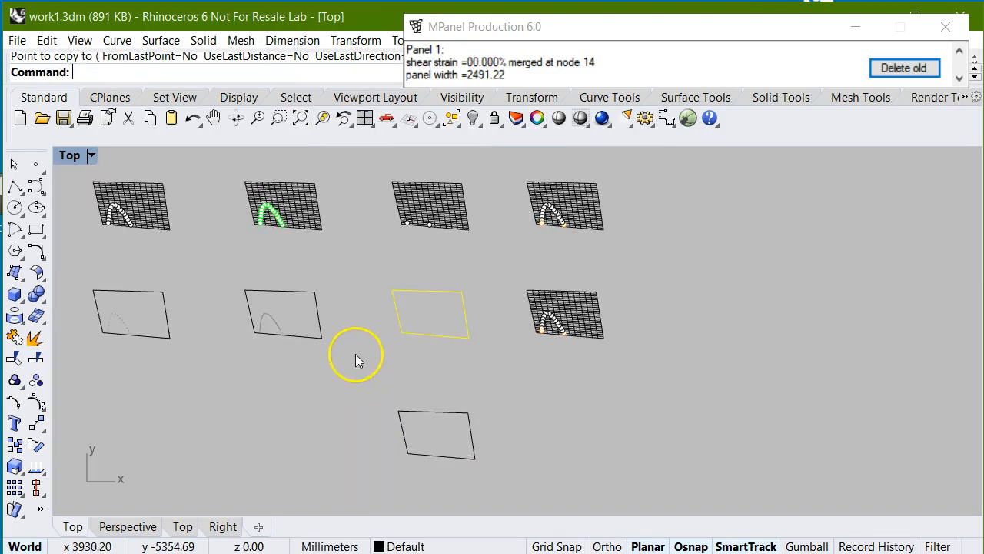
scroll(474, 478, "up", 1)
scroll(442, 476, "up", 3)
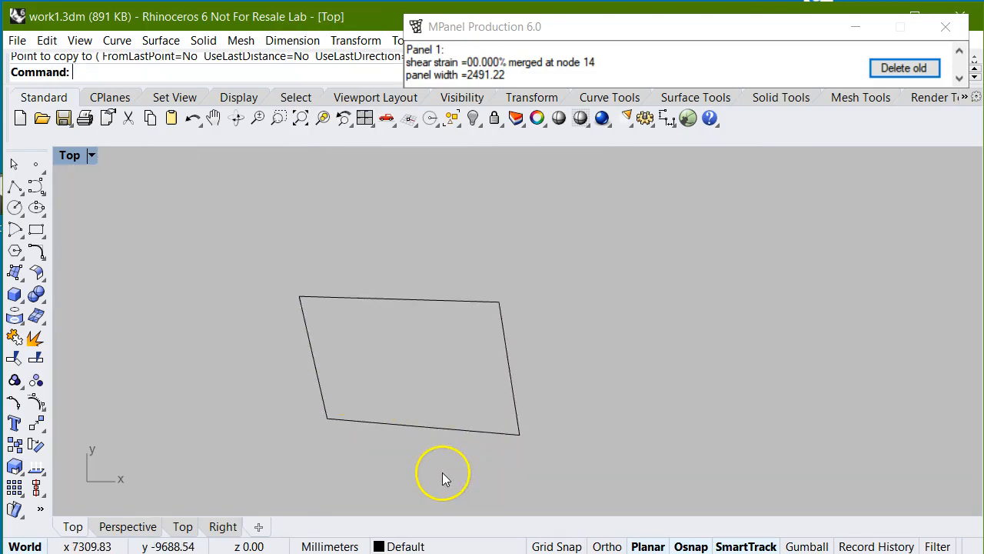
key("ctrl+z")
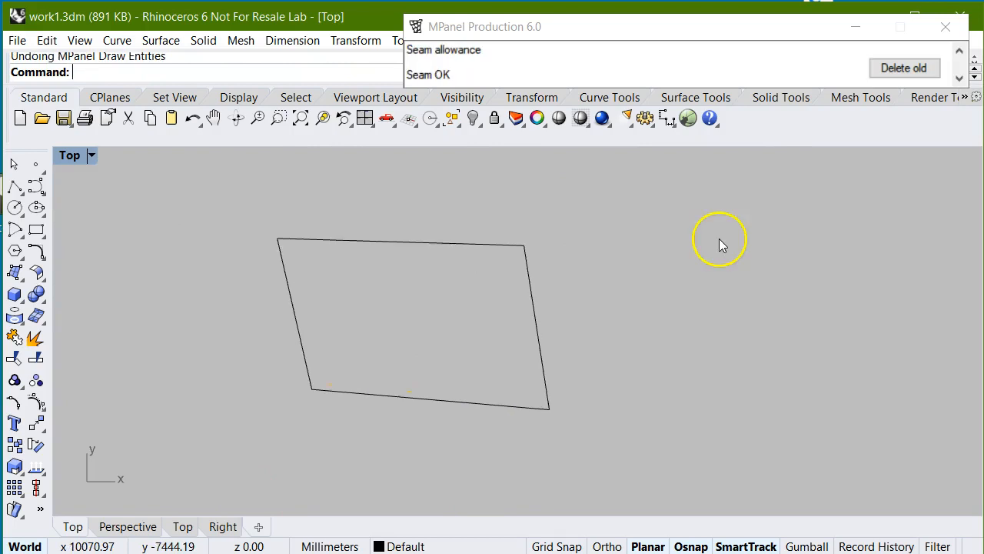
- Add the 50 mm seam allowance on all four edges to the copied panel, including its two point marks
scroll(572, 390, "up", 2)
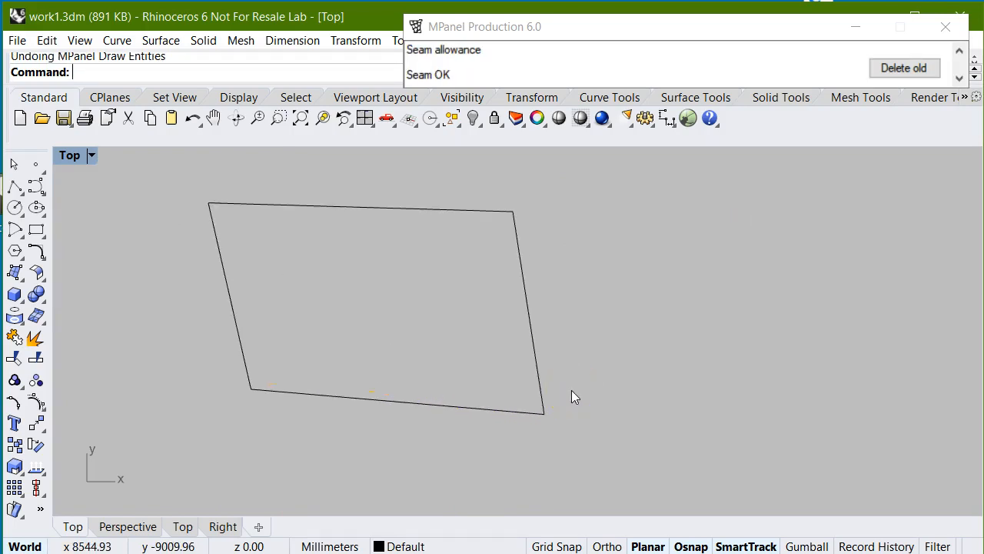
left_click_drag(605, 345, 466, 293)
mouse_move(654, 37)
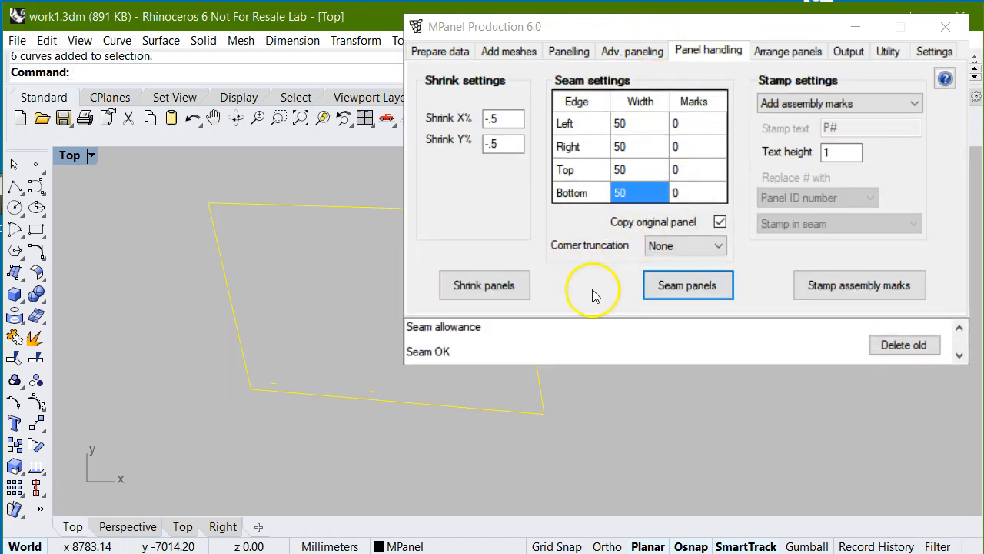
left_click(699, 287)
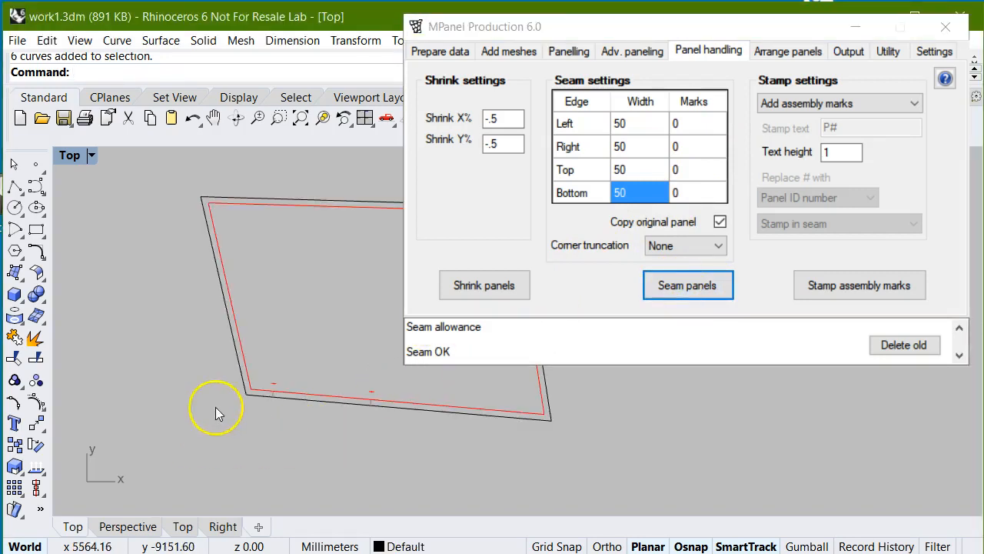
- Inspect the two marks in the bottom seam of the copied panel and delete the old panel outline
scroll(253, 399, "up", 3)
scroll(253, 398, "up", 2)
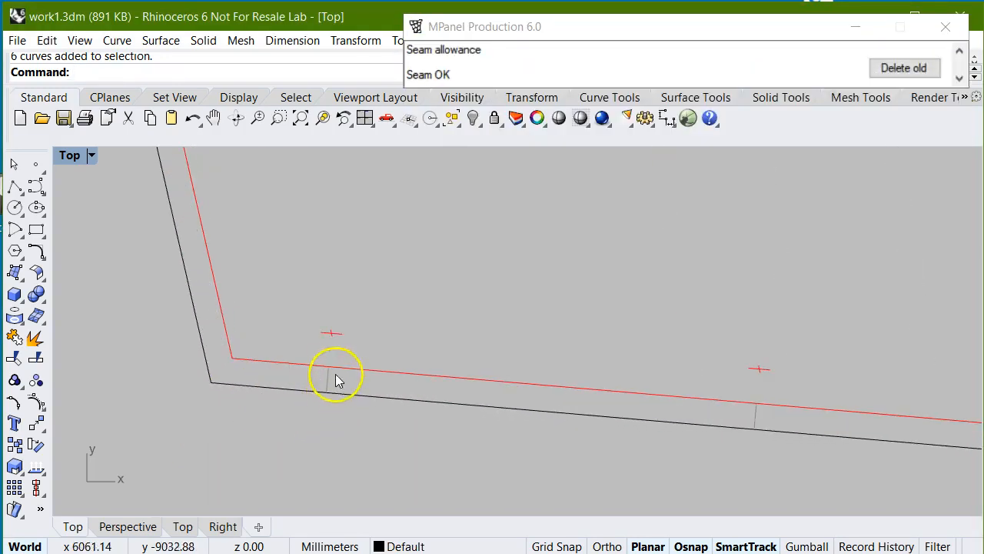
scroll(324, 382, "down", 1)
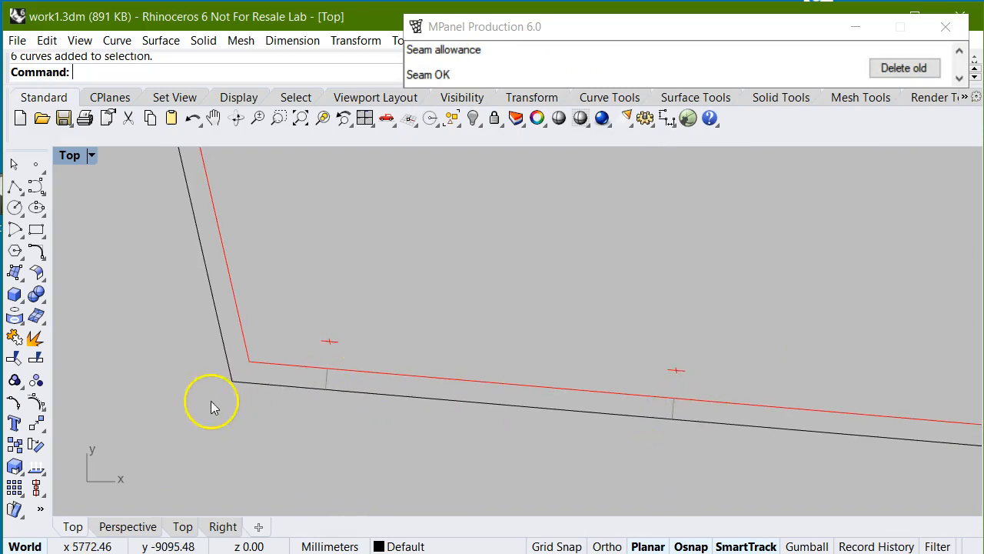
scroll(213, 402, "down", 2)
left_click(915, 68)
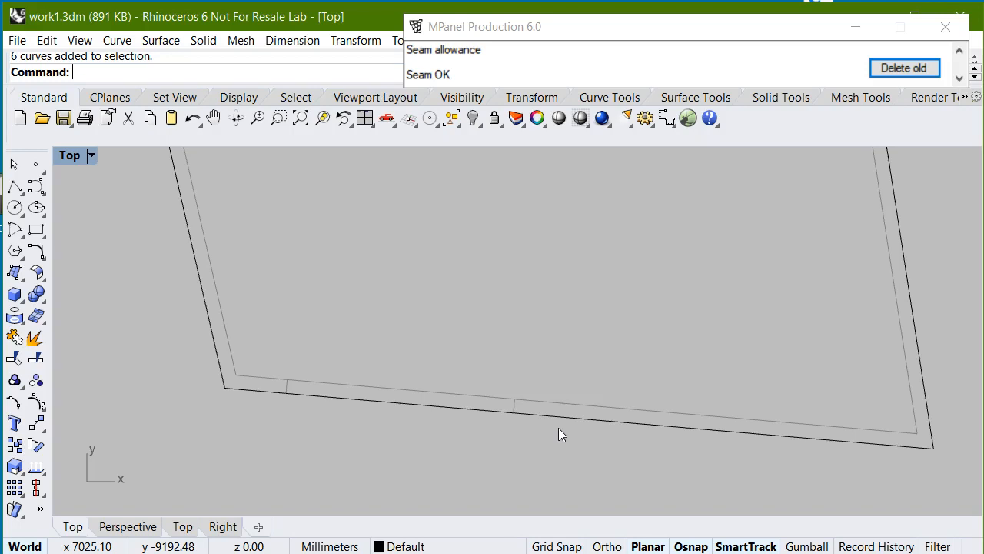
- Copy the original third panel with its two marks to the empty area below the seamed copy
scroll(374, 391, "down", 6)
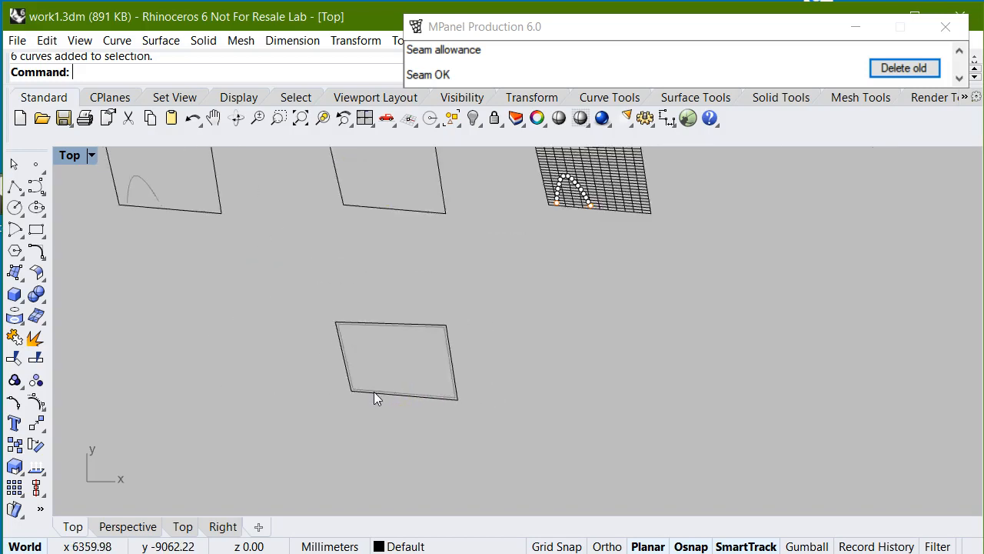
scroll(374, 392, "down", 2)
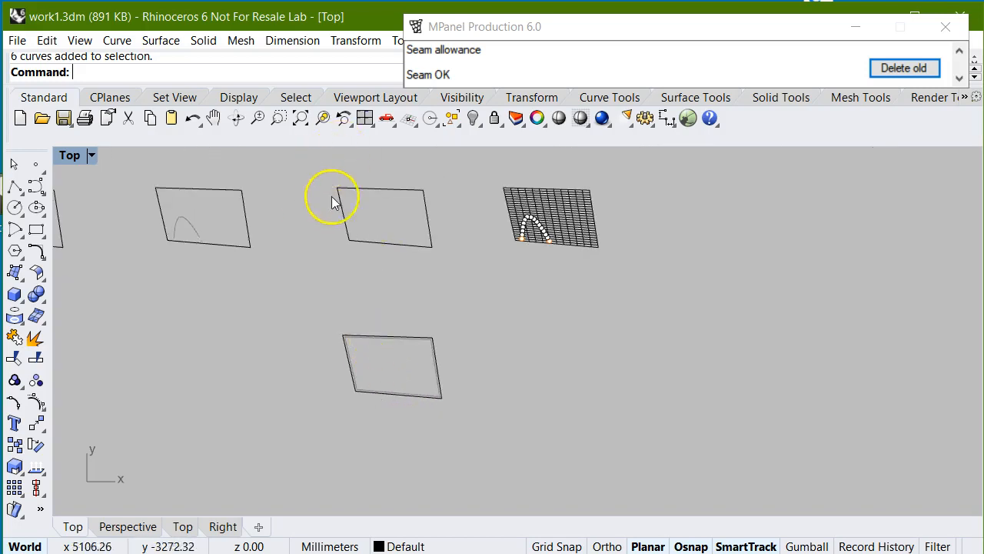
scroll(406, 168, "up", 1)
left_click_drag(304, 170, 465, 300)
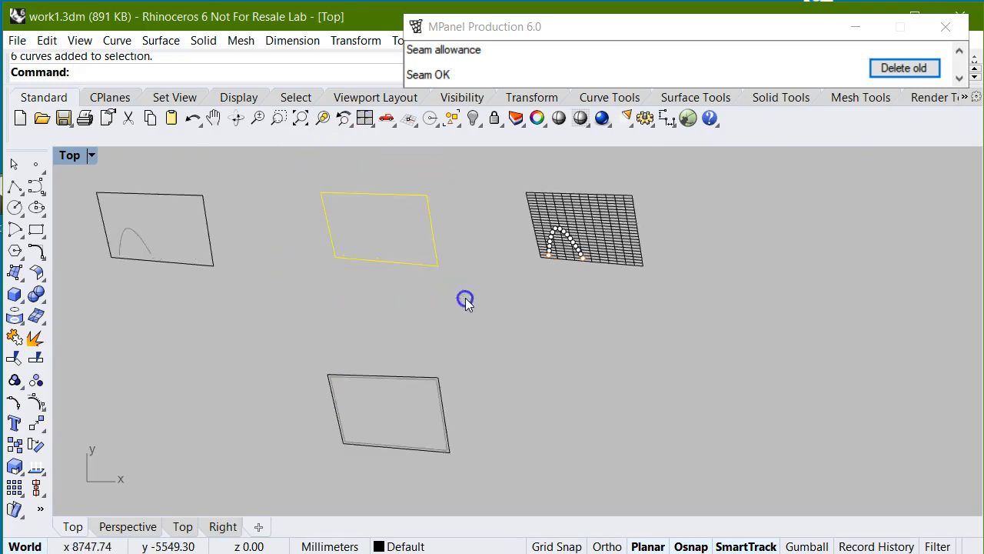
left_click(354, 40)
left_click(351, 79)
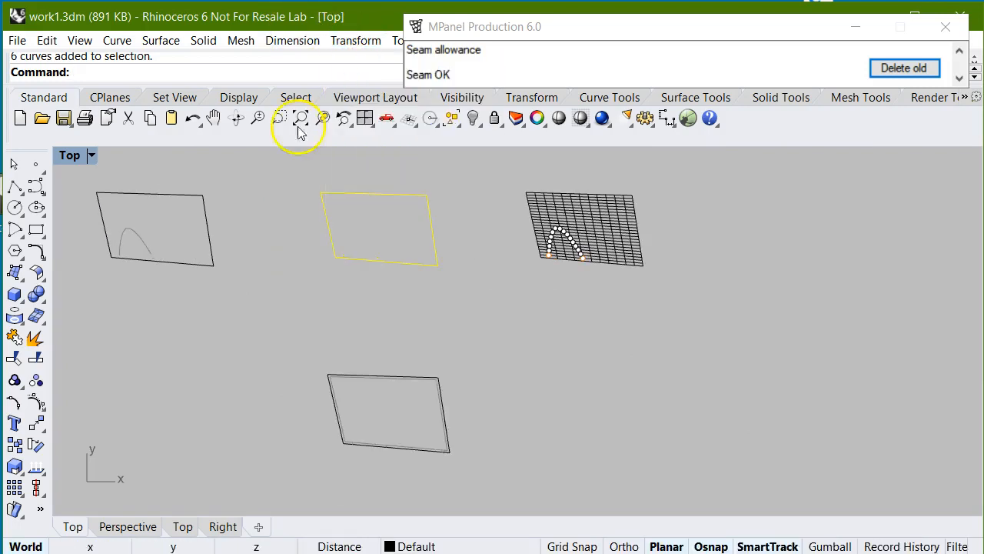
left_click(288, 187)
scroll(289, 186, "down", 2)
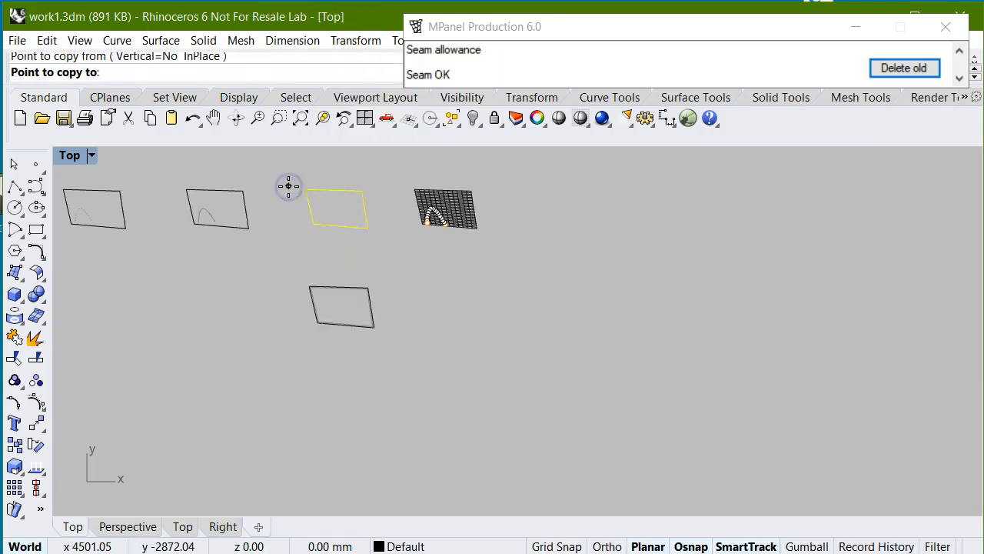
left_click(301, 379)
right_click(413, 399)
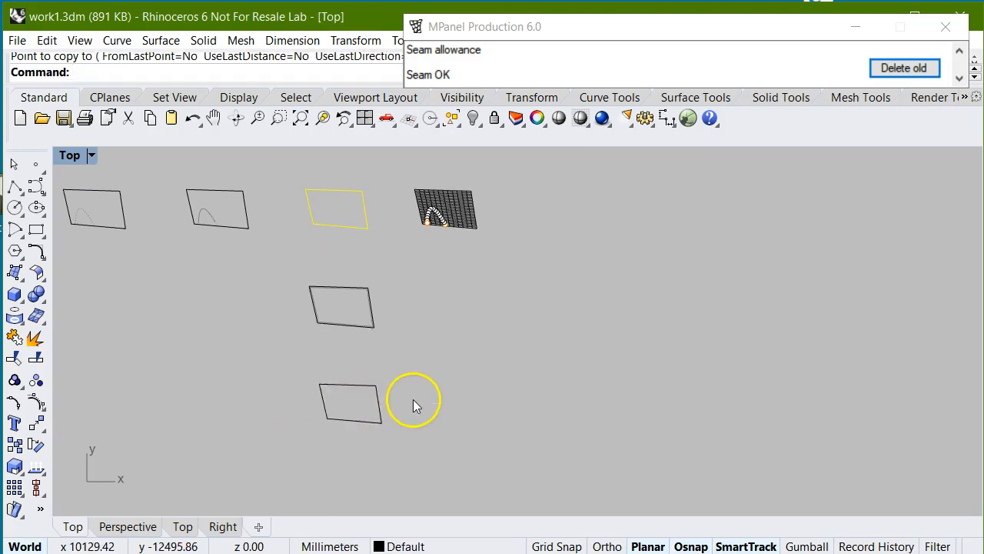
- Set the number of seam marks for the bottom edge to 2
scroll(336, 369, "up", 10)
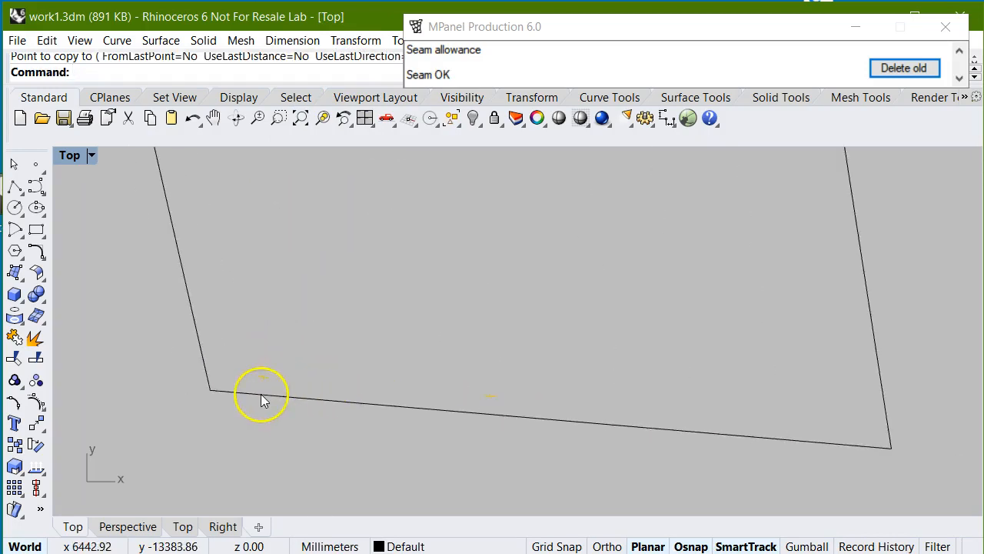
scroll(801, 447, "up", 3)
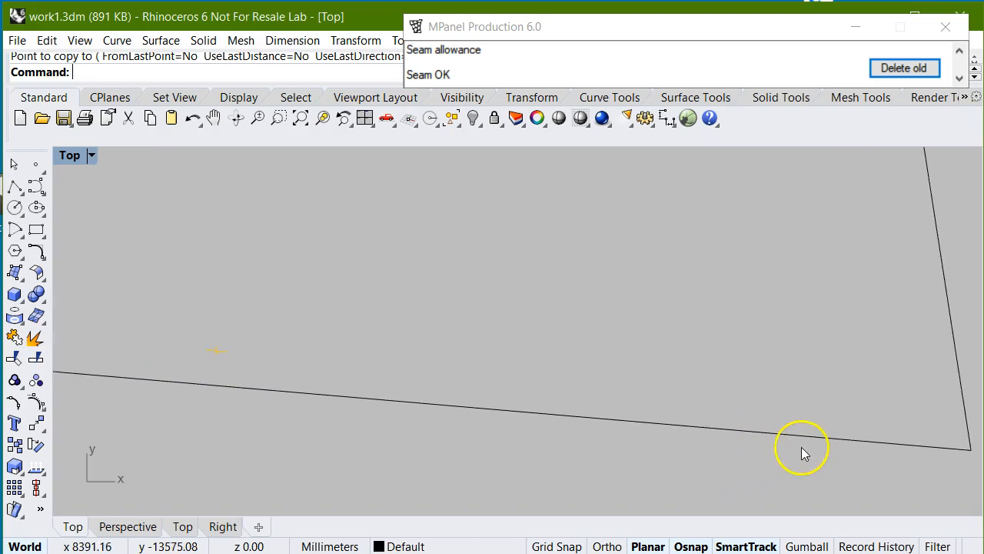
scroll(604, 424, "down", 4)
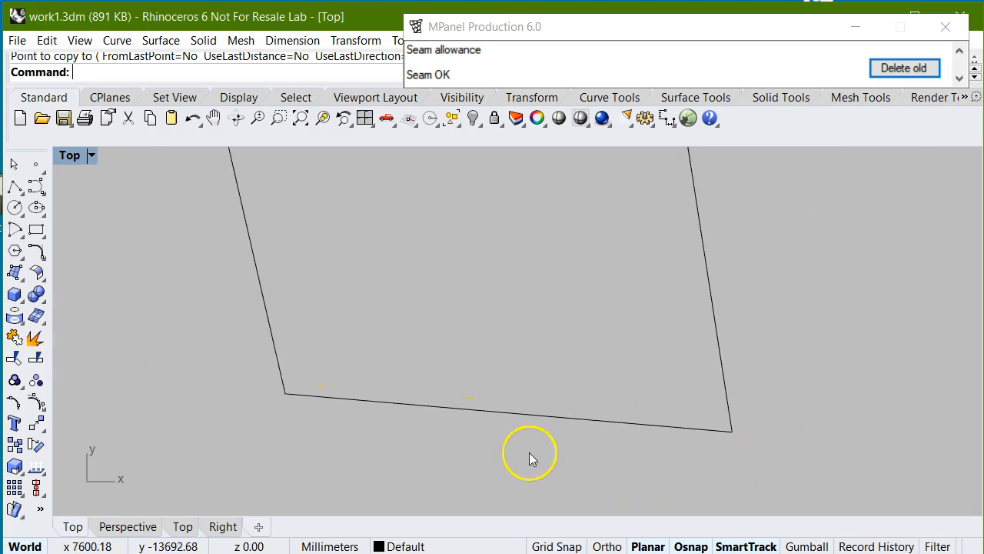
mouse_move(673, 19)
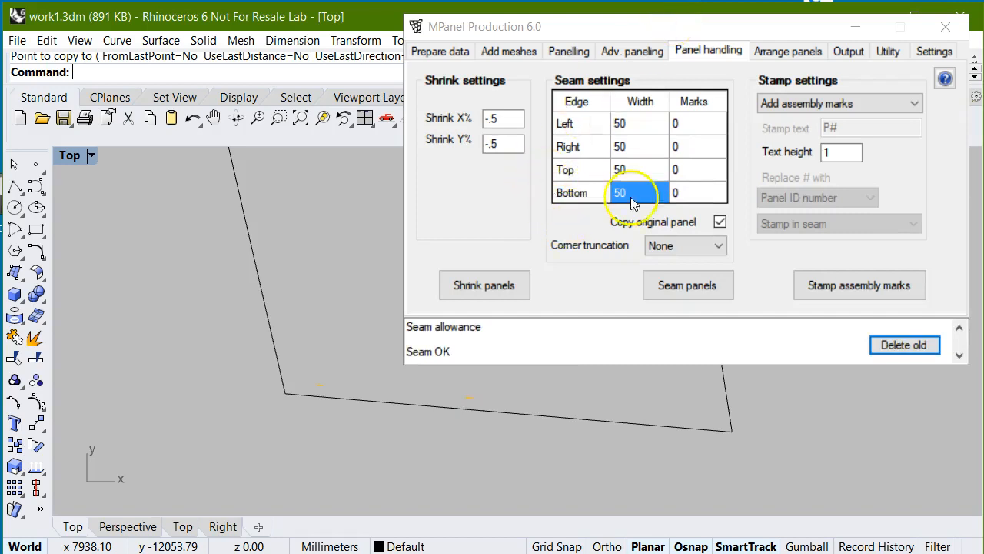
left_click(696, 192)
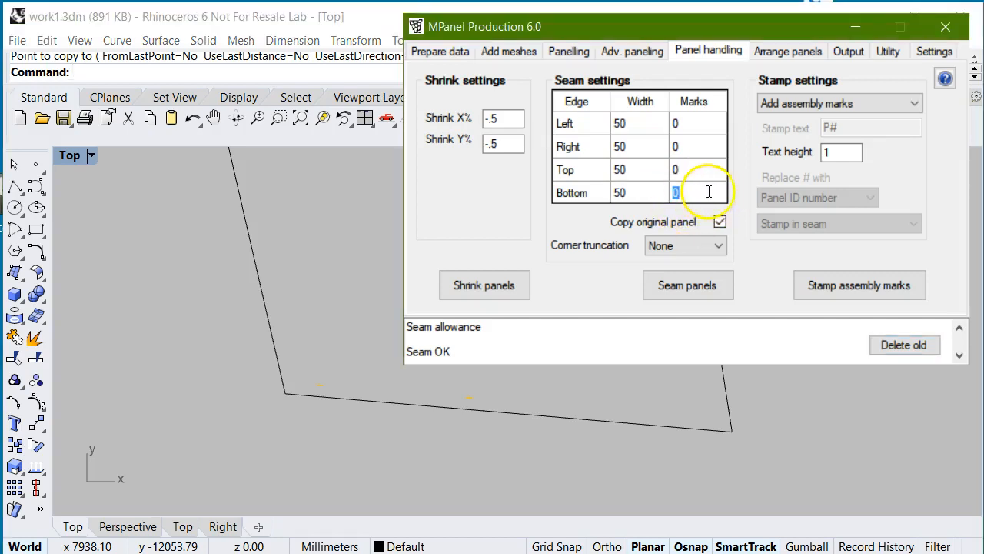
left_click_drag(706, 193, 670, 189)
type("2")
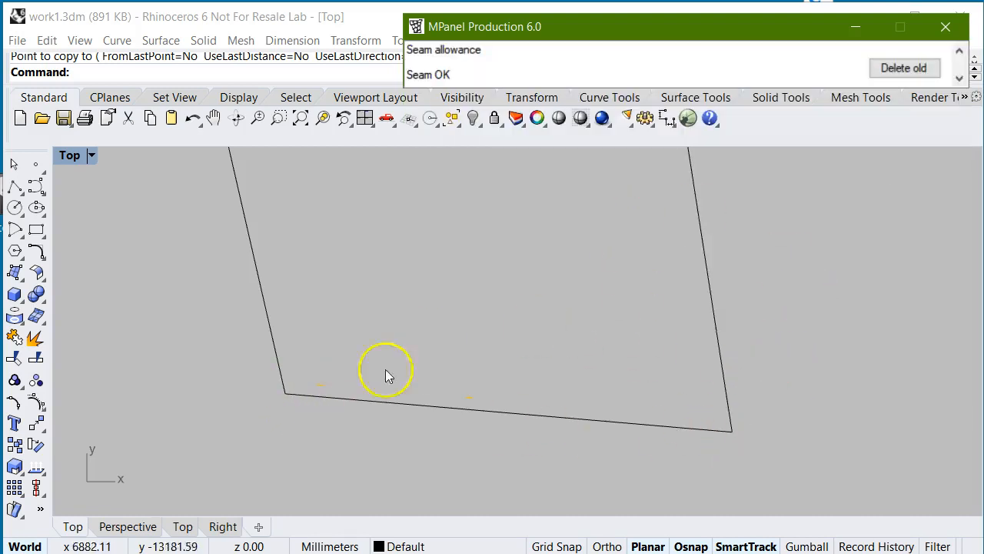
- Add the seam allowance with the bottom-edge marks to the newest panel copy, check its corners, and delete the old outline
left_click_drag(823, 486, 617, 330)
mouse_move(743, 26)
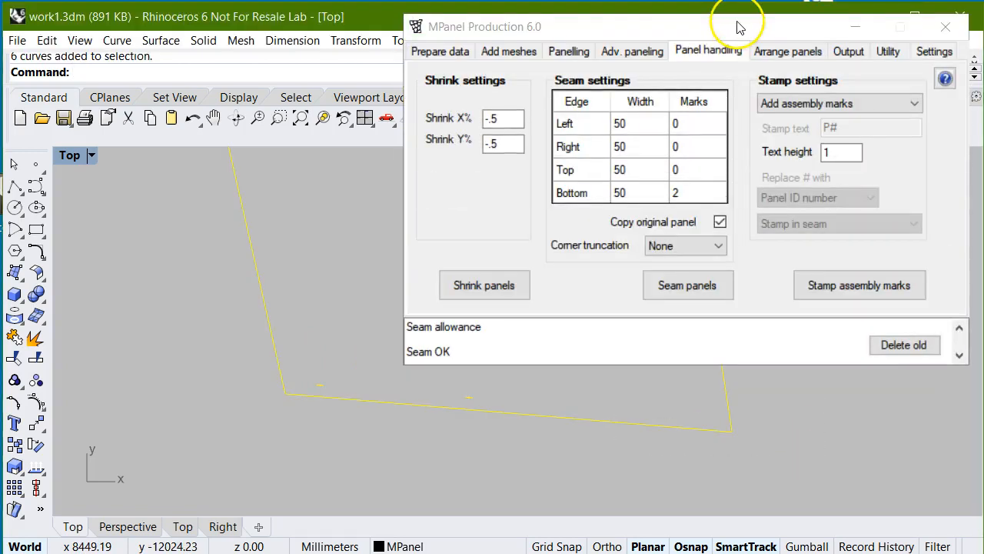
left_click(707, 296)
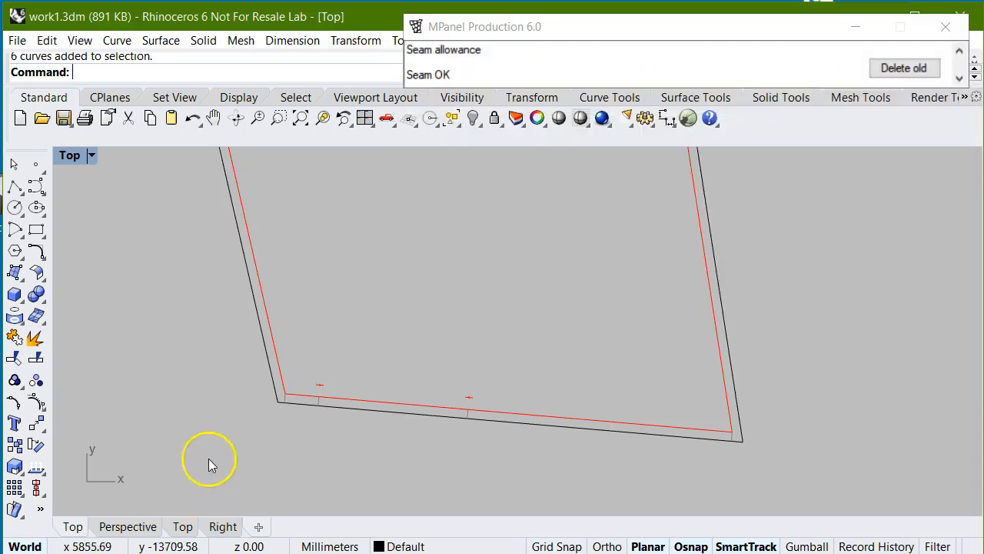
scroll(281, 420, "up", 2)
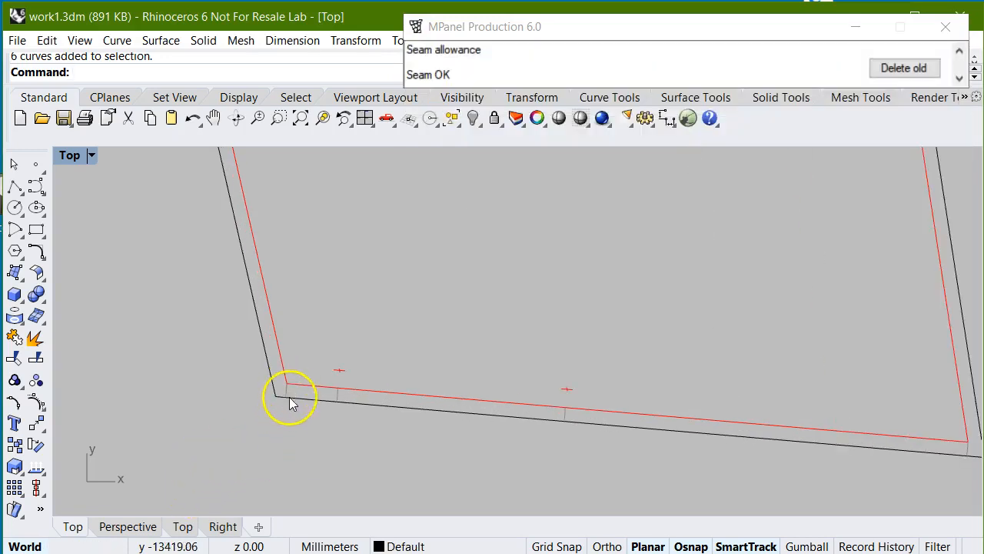
mouse_move(708, 34)
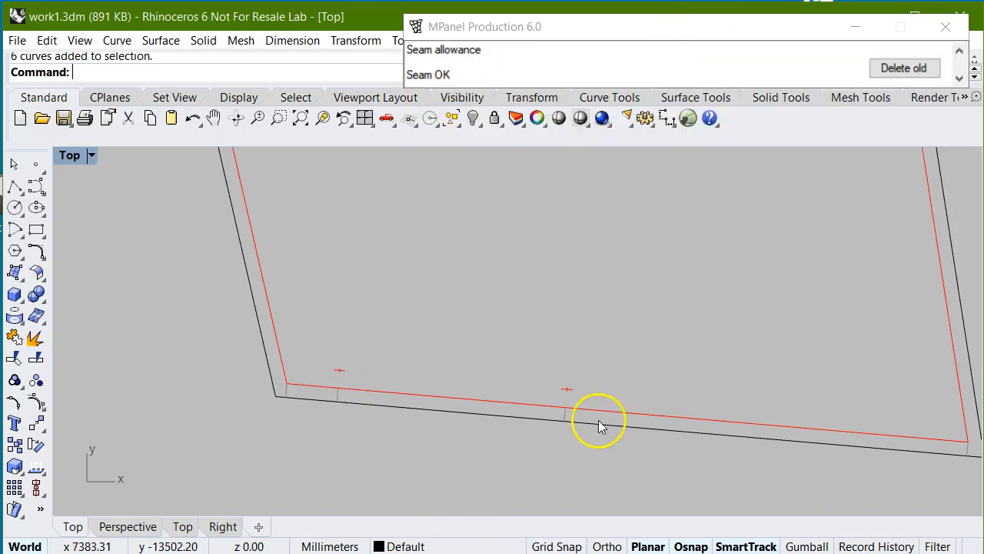
scroll(229, 410, "down", 4)
scroll(729, 448, "up", 2)
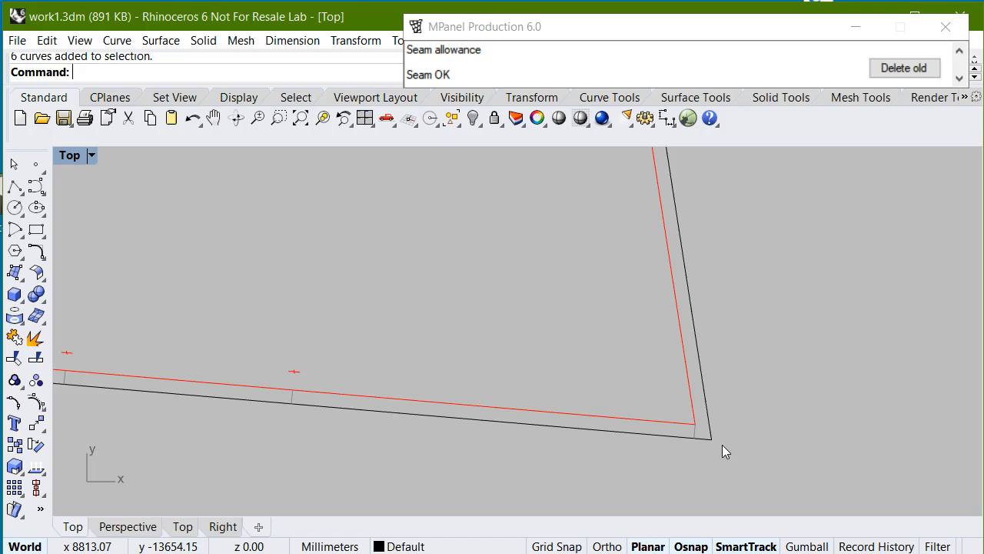
scroll(722, 445, "down", 1)
scroll(503, 400, "down", 2)
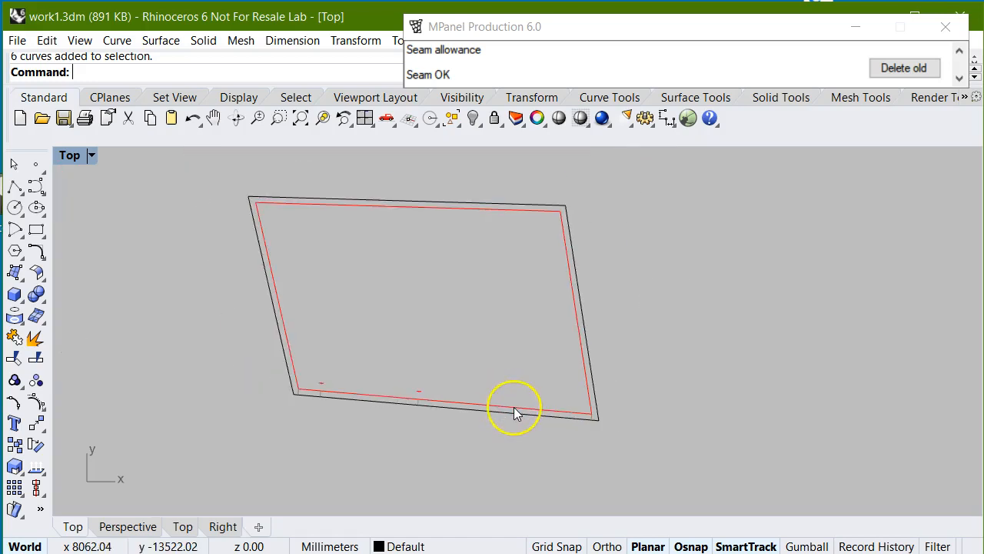
left_click(898, 76)
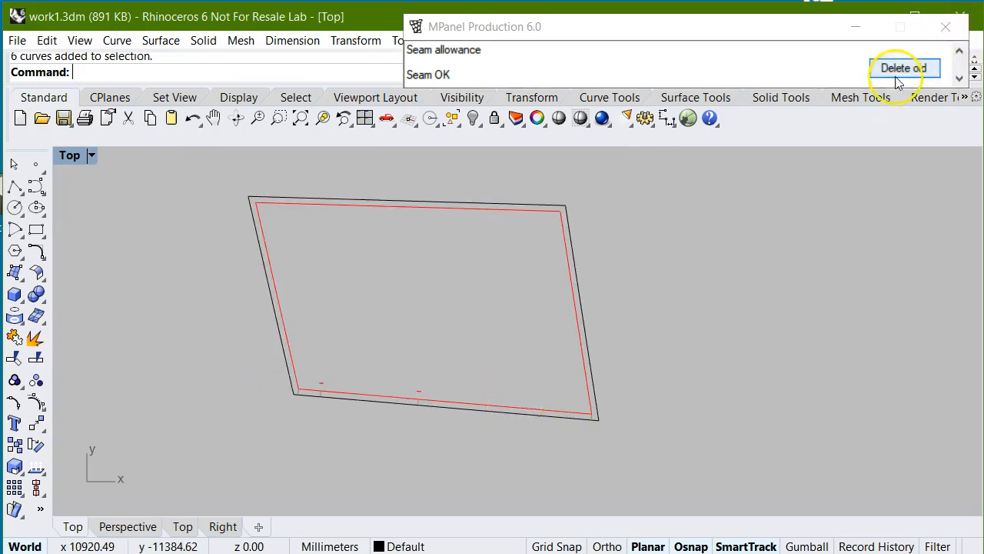
- Switch mesh panelling to use points as panel detail for the fourth lower mesh
scroll(400, 416, "down", 5)
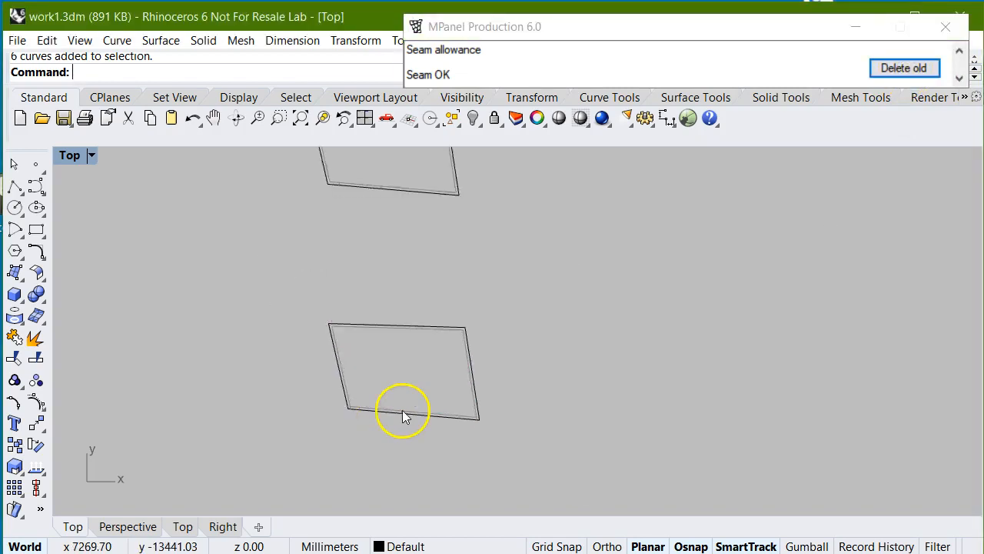
scroll(857, 393, "down", 2)
scroll(604, 436, "down", 3)
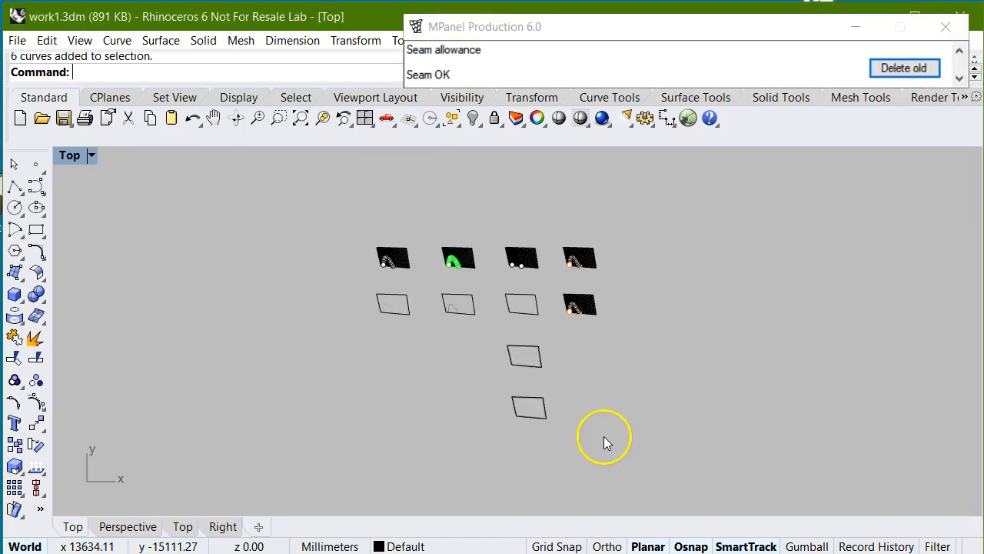
scroll(594, 265, "up", 5)
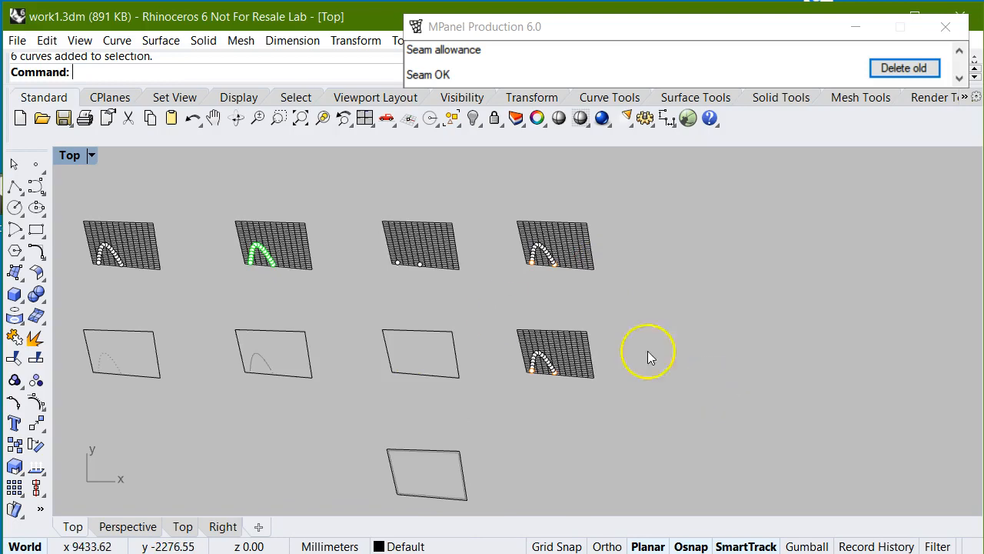
left_click(615, 37)
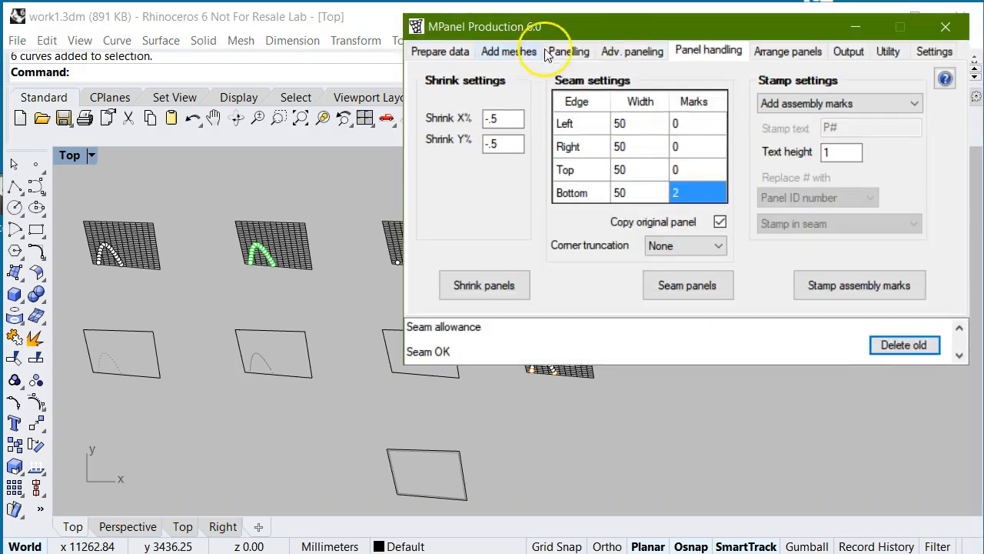
left_click(569, 51)
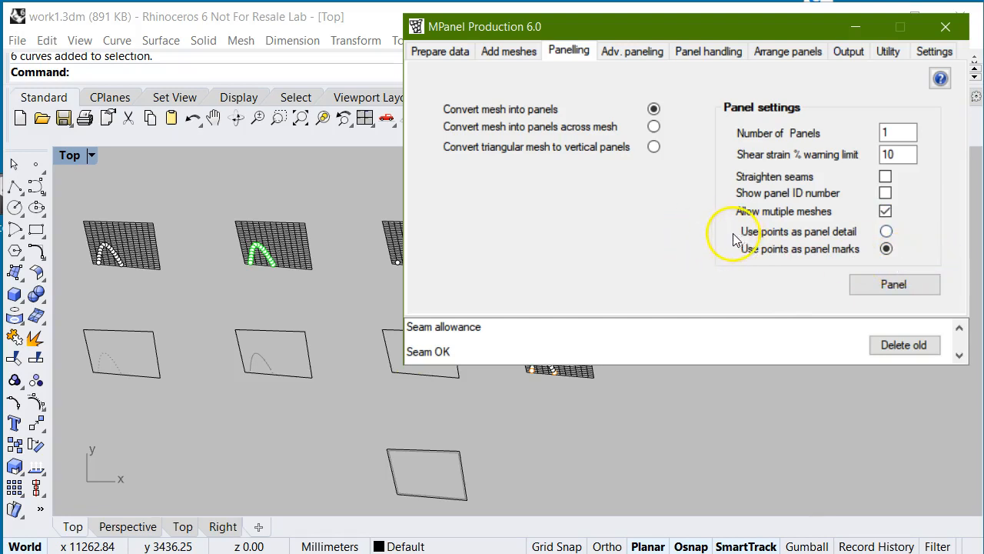
left_click(889, 231)
left_click(894, 284)
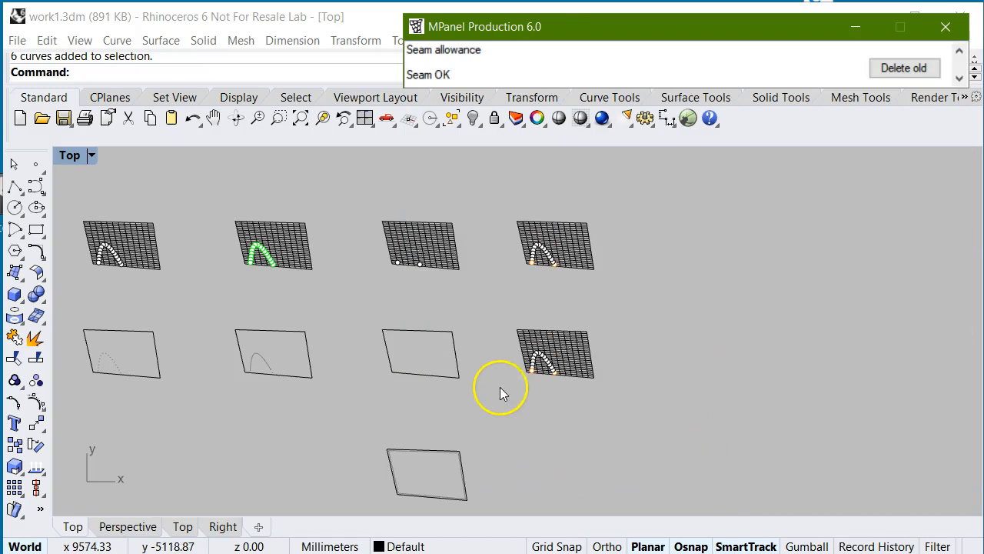
- Show the object properties of the orange point at the lower-left end of the arch on the fourth lower mesh
scroll(526, 381, "up", 4)
scroll(546, 369, "up", 4)
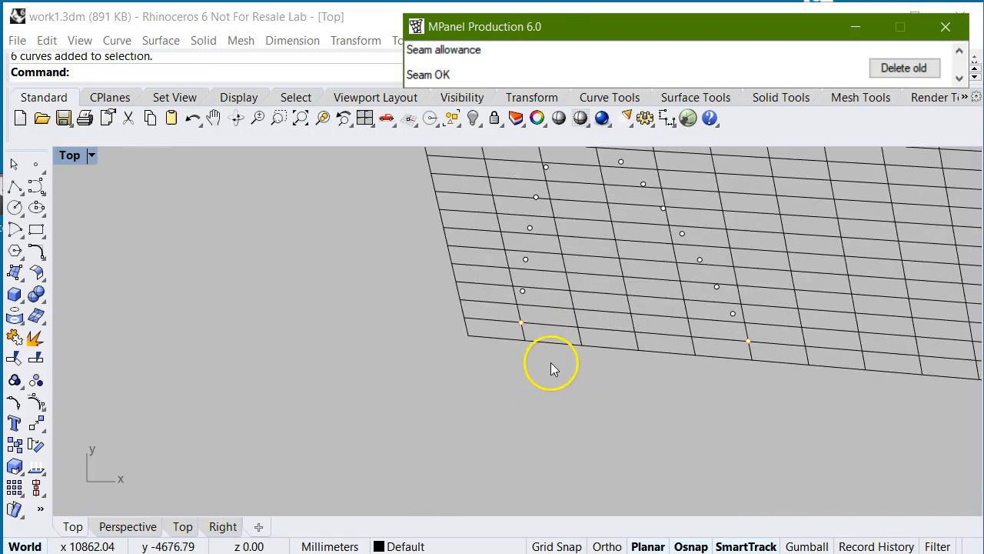
left_click_drag(390, 306, 575, 357)
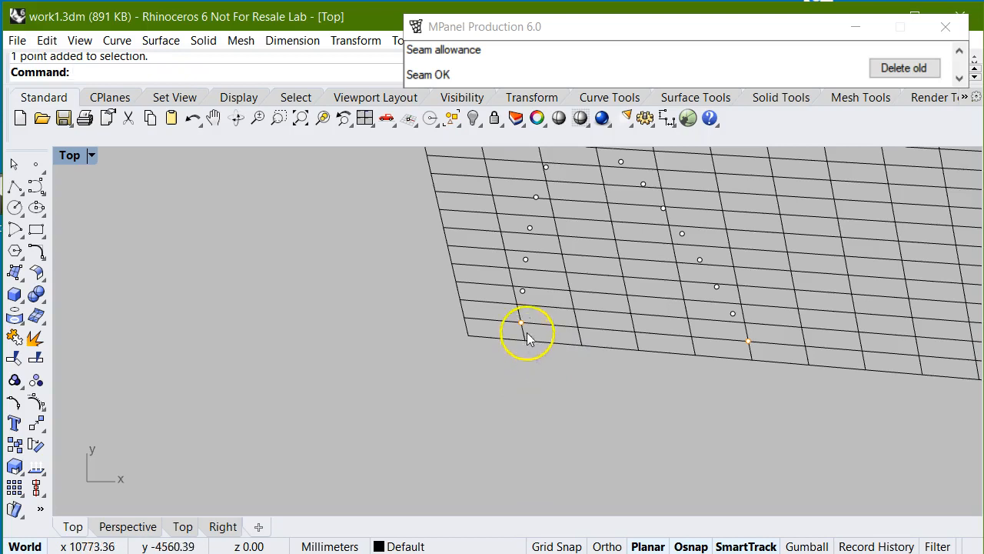
left_click_drag(430, 303, 607, 359)
scroll(187, 356, "down", 4)
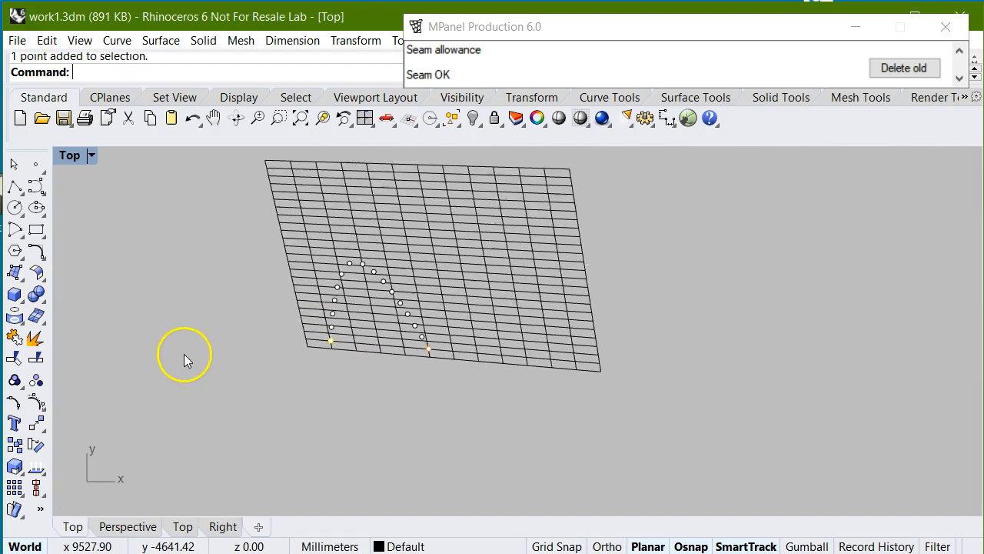
left_click(537, 117)
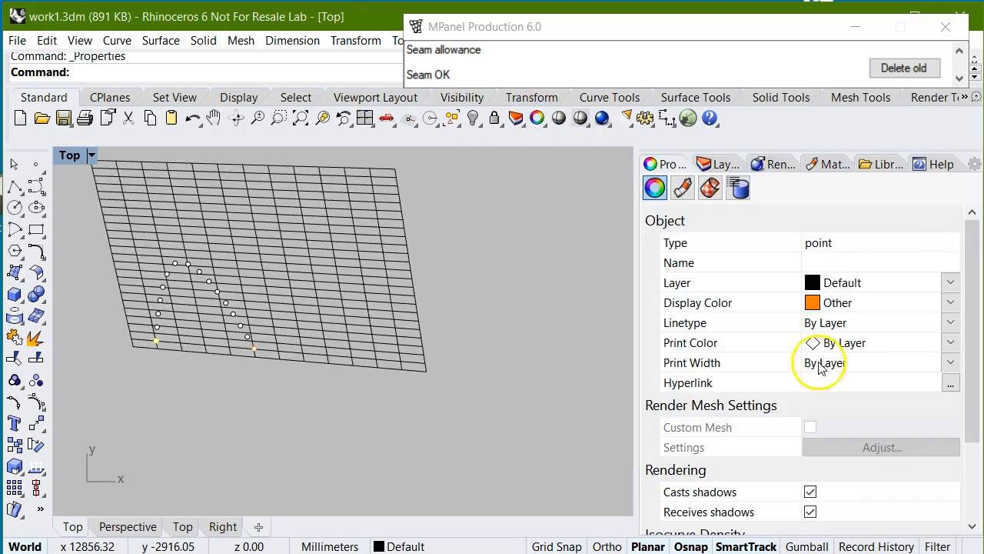
- Check the point's custom display colour in the colour selector without changing it, then close the object properties and deselect the point
left_click(952, 302)
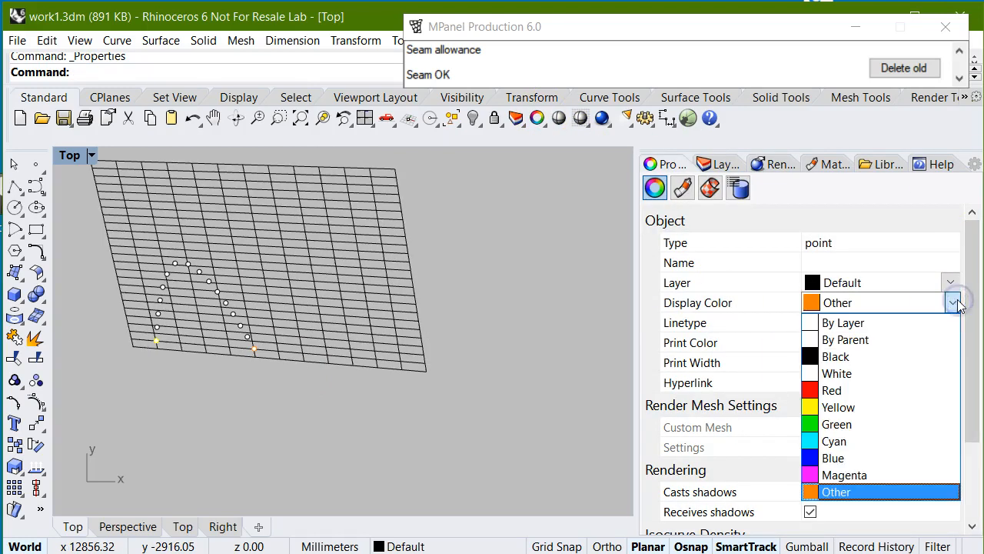
left_click(841, 511)
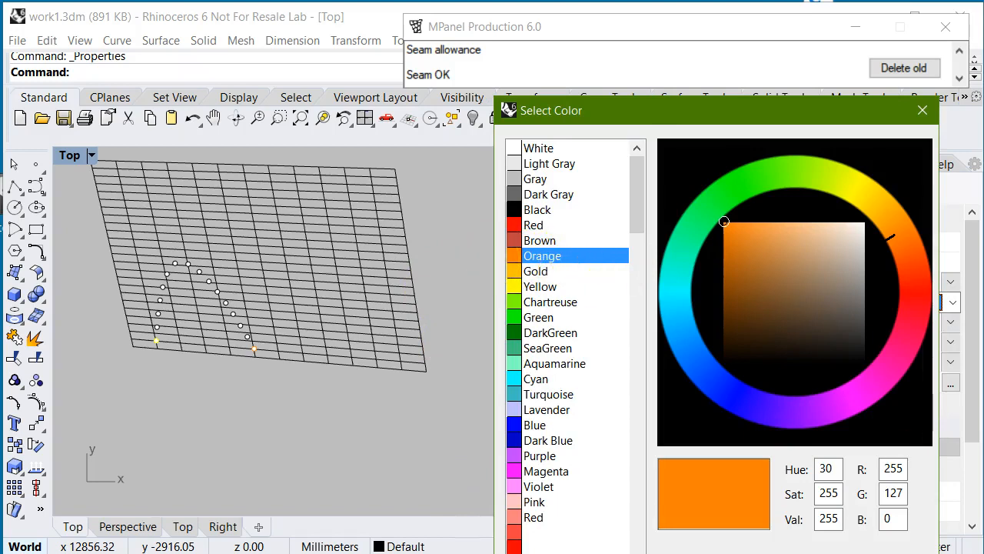
left_click(820, 553)
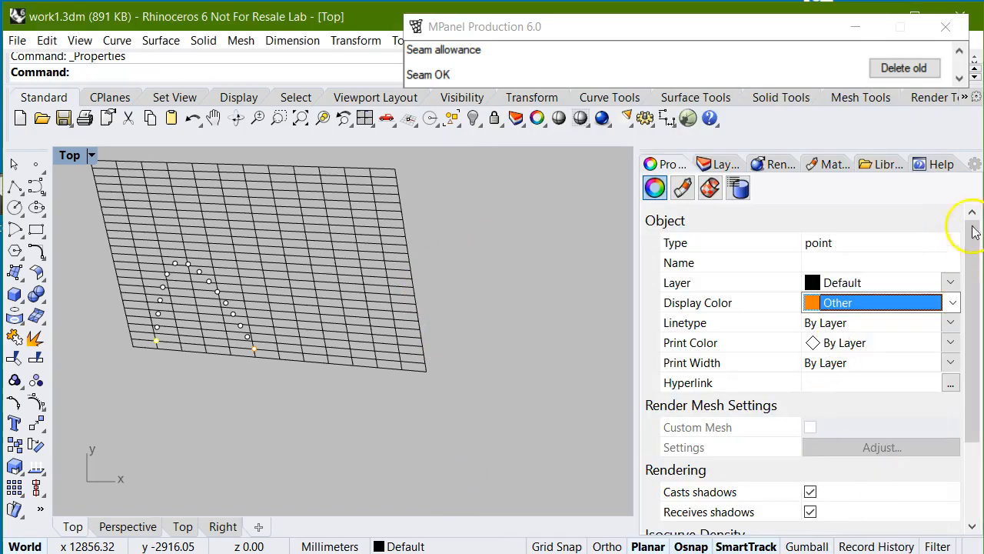
left_click(973, 168)
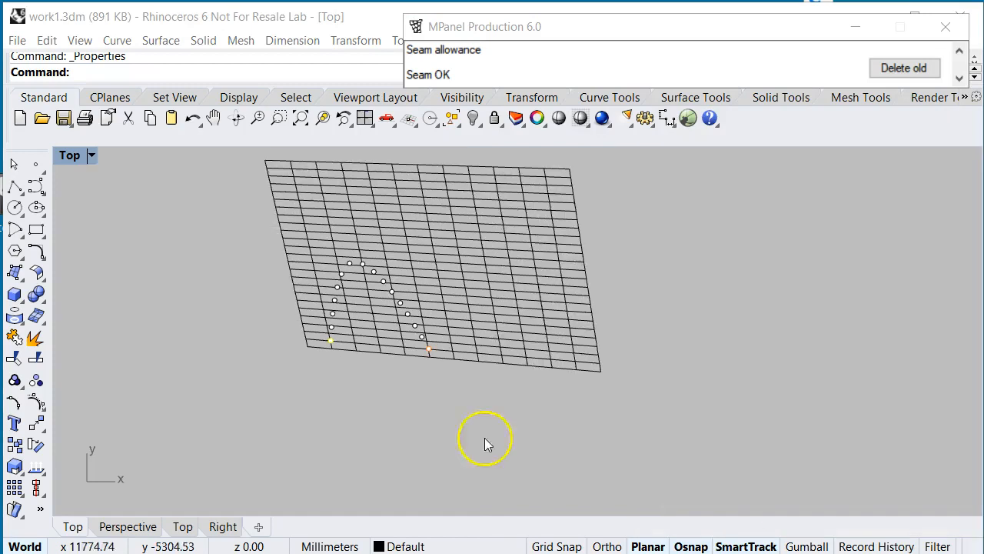
left_click(398, 418)
- Convert the fourth lower mesh and its arch points into one panel with the points as panel detail, and delete the old mesh
scroll(282, 352, "up", 6)
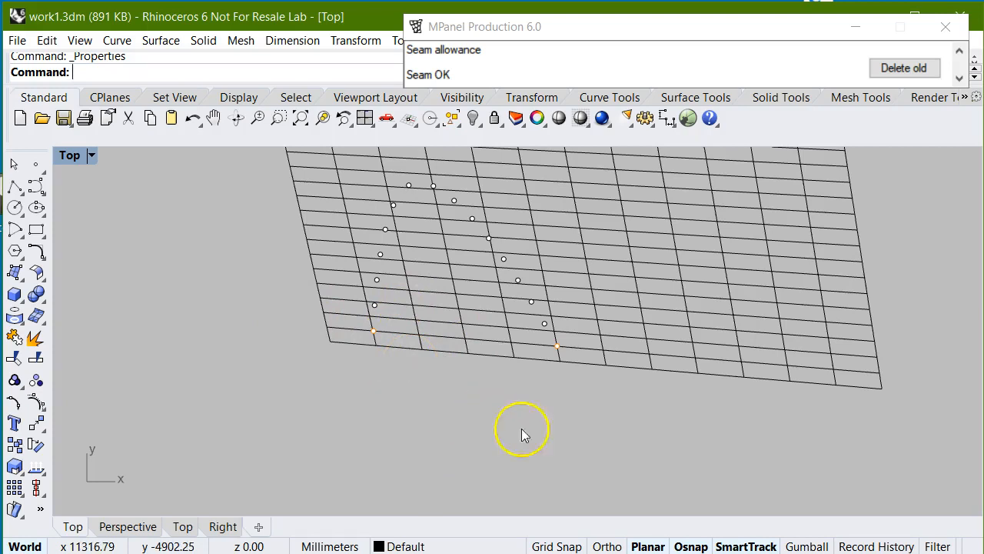
scroll(514, 423, "down", 10)
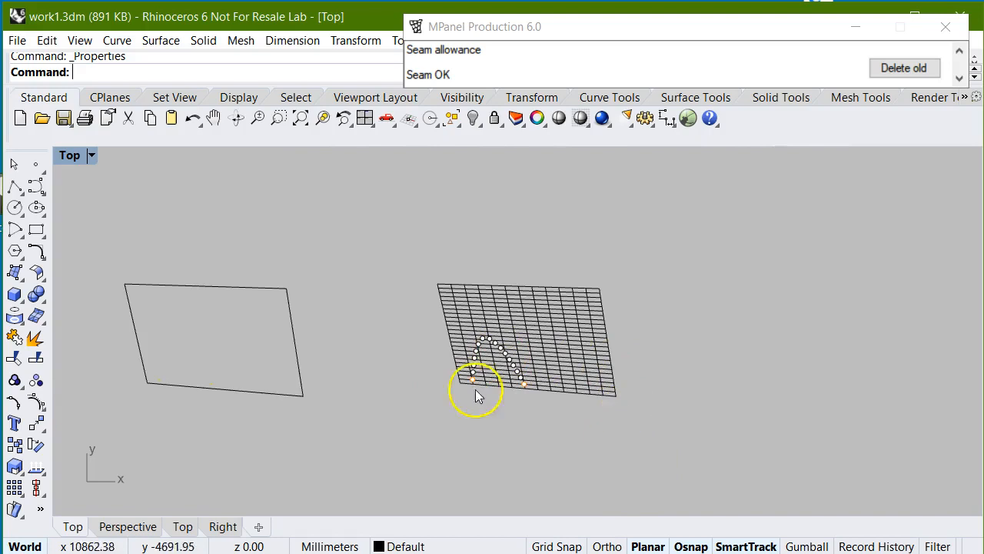
left_click_drag(398, 226, 705, 456)
left_click(644, 119)
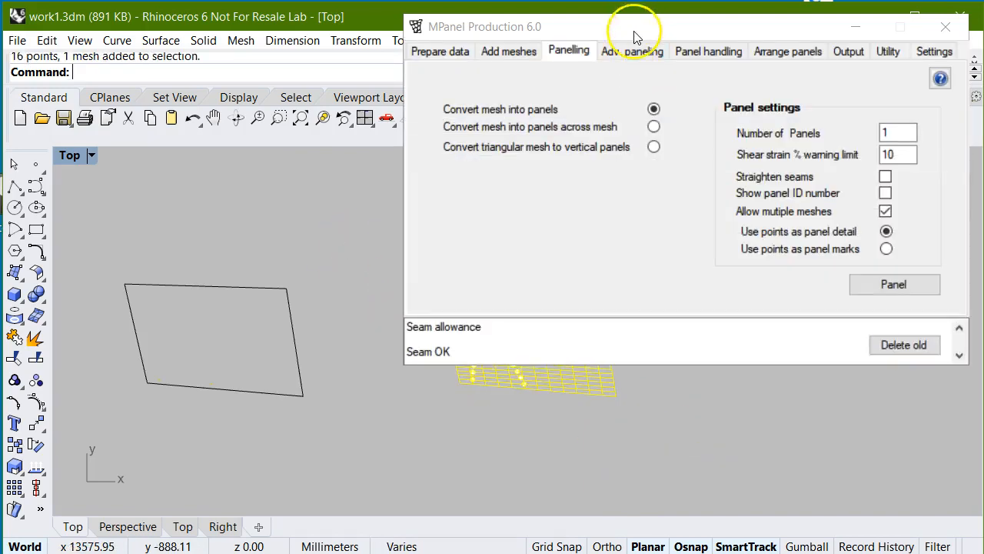
left_click(901, 284)
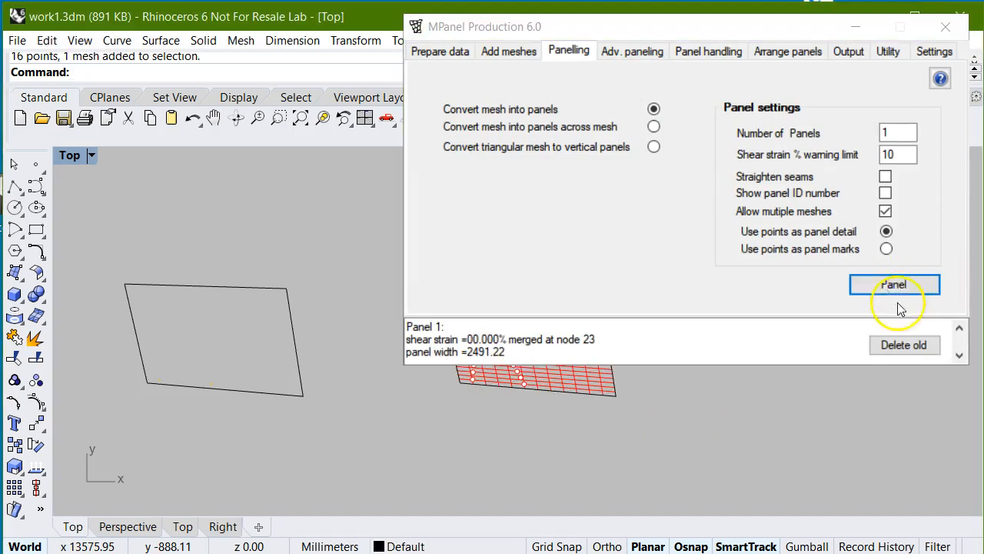
left_click(905, 345)
- Examine the arch detail and orange end marks on the new panel up close, and compare it with the other meshes and panels
scroll(492, 388, "up", 9)
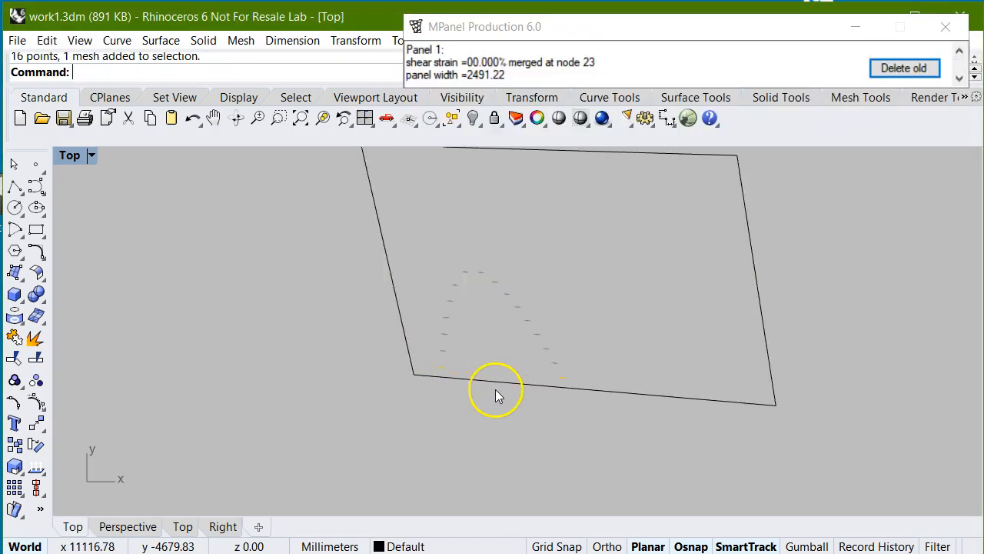
scroll(472, 337, "up", 3)
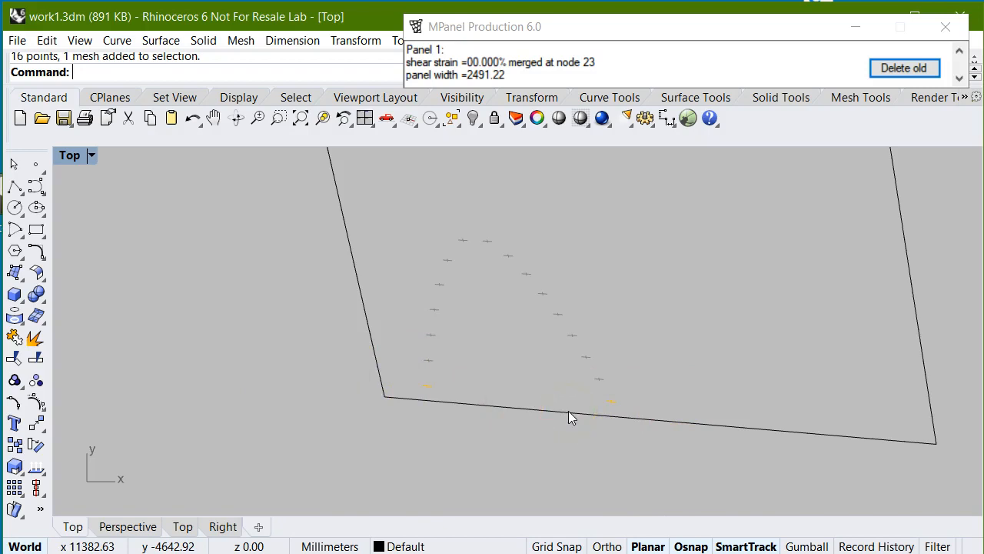
scroll(455, 407, "up", 3)
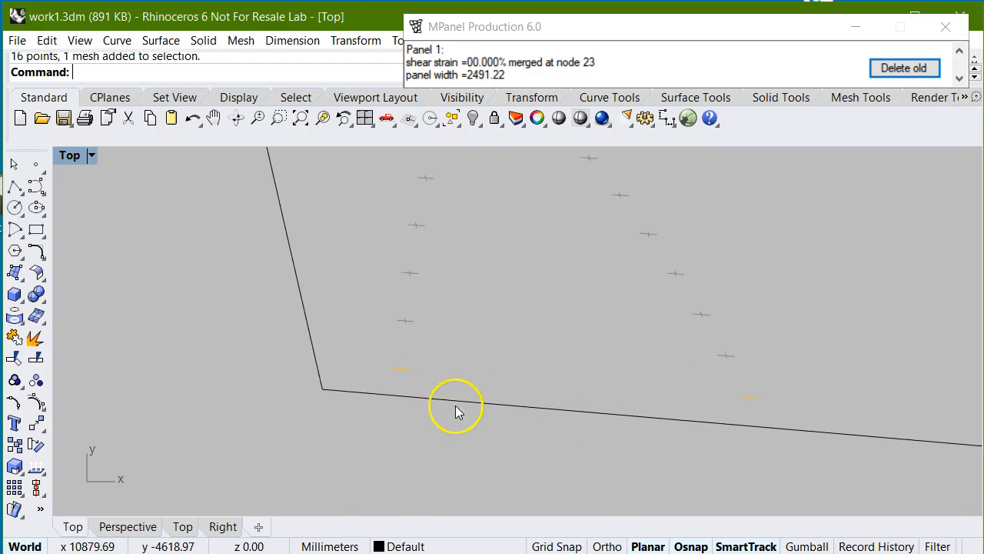
scroll(407, 401, "down", 3)
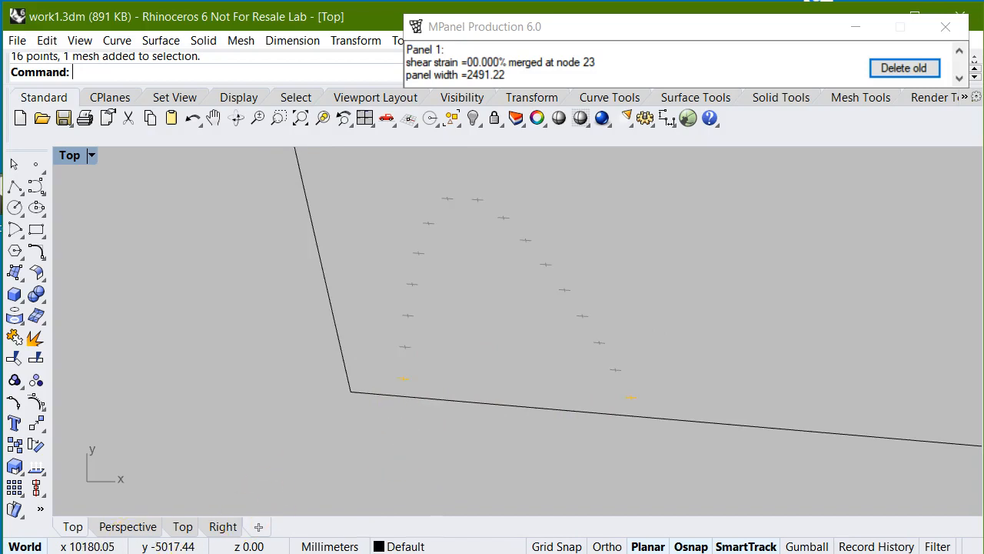
scroll(498, 391, "down", 6)
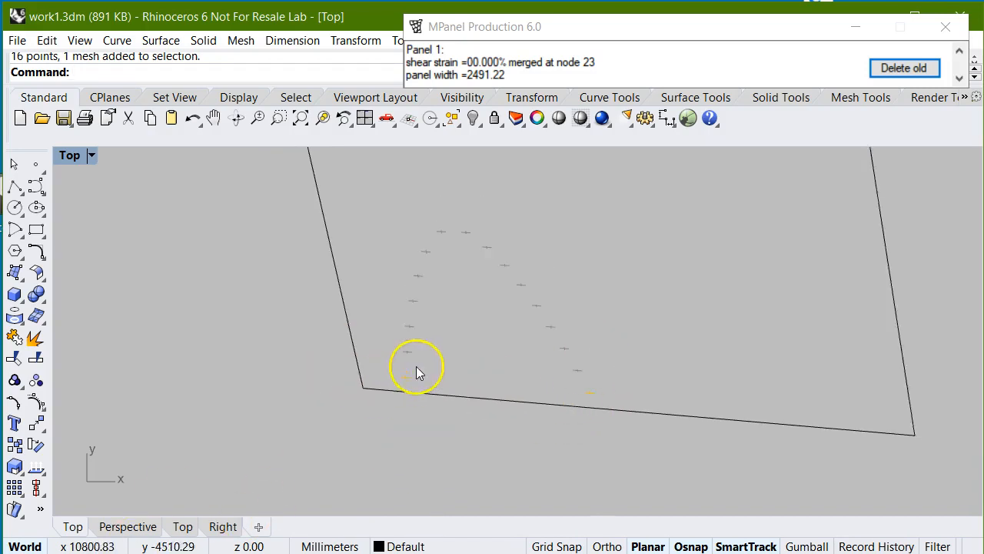
scroll(761, 431, "down", 4)
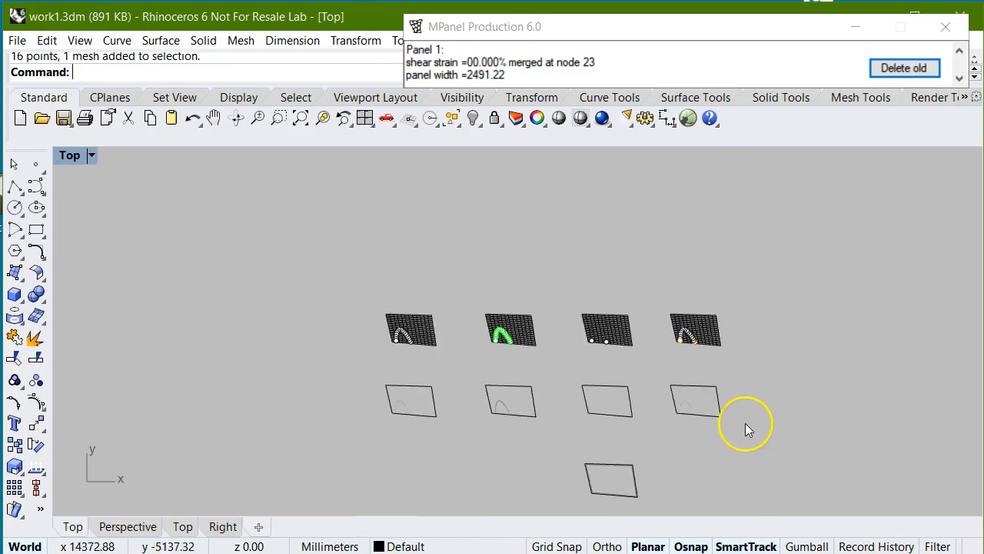
scroll(754, 461, "up", 2)
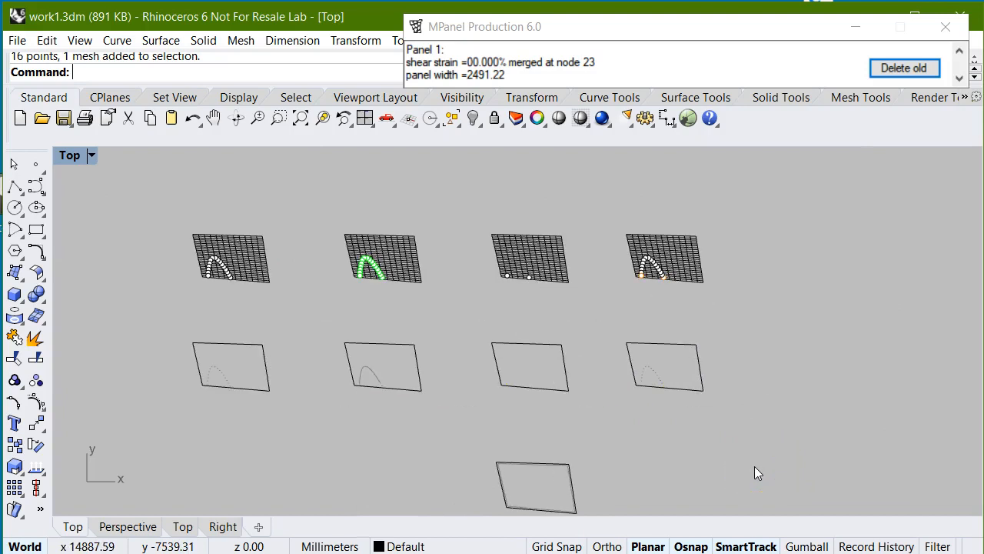